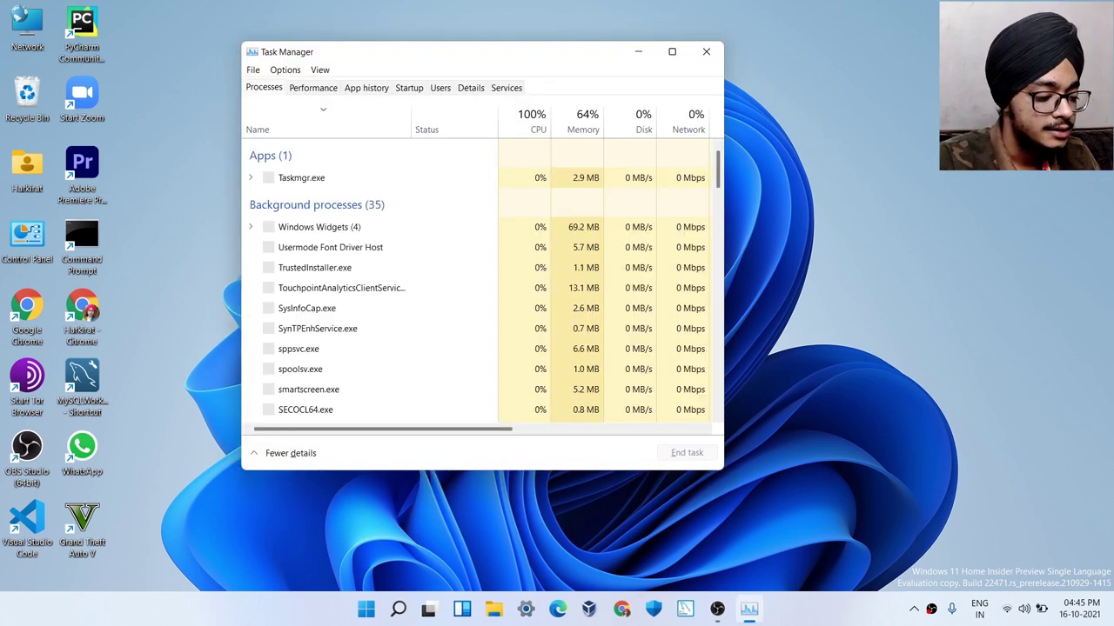
- Disable MySQLNotifier.exe from running at startup in Task Manager
{"action": "left_click_drag", "start_coordinate": [415, 55], "coordinate": [510, 57]}
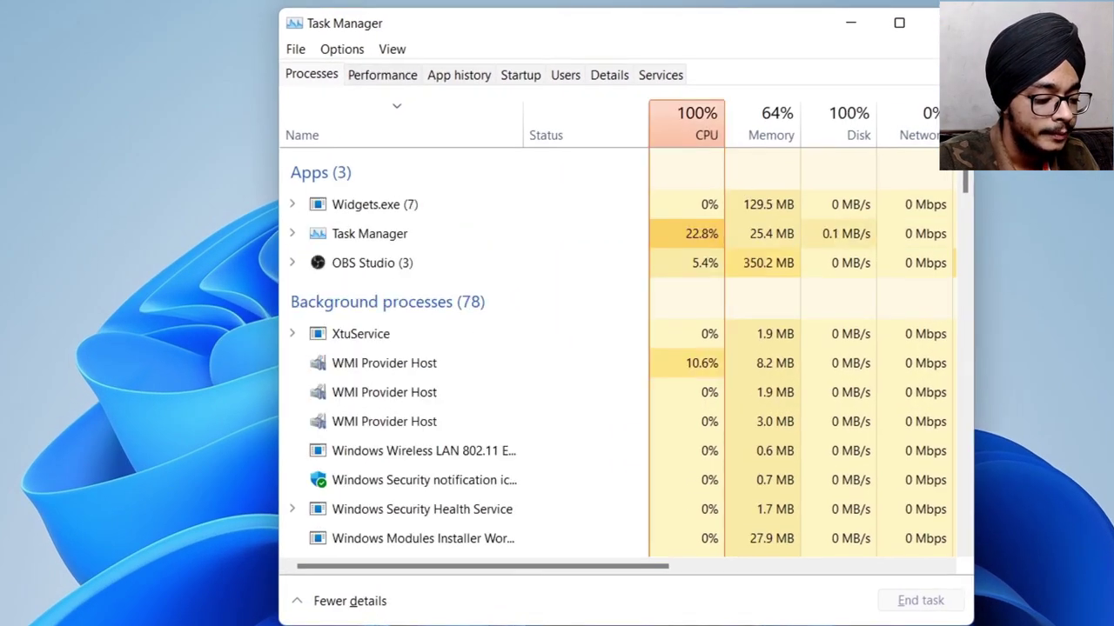
{"action": "left_click", "coordinate": [520, 75]}
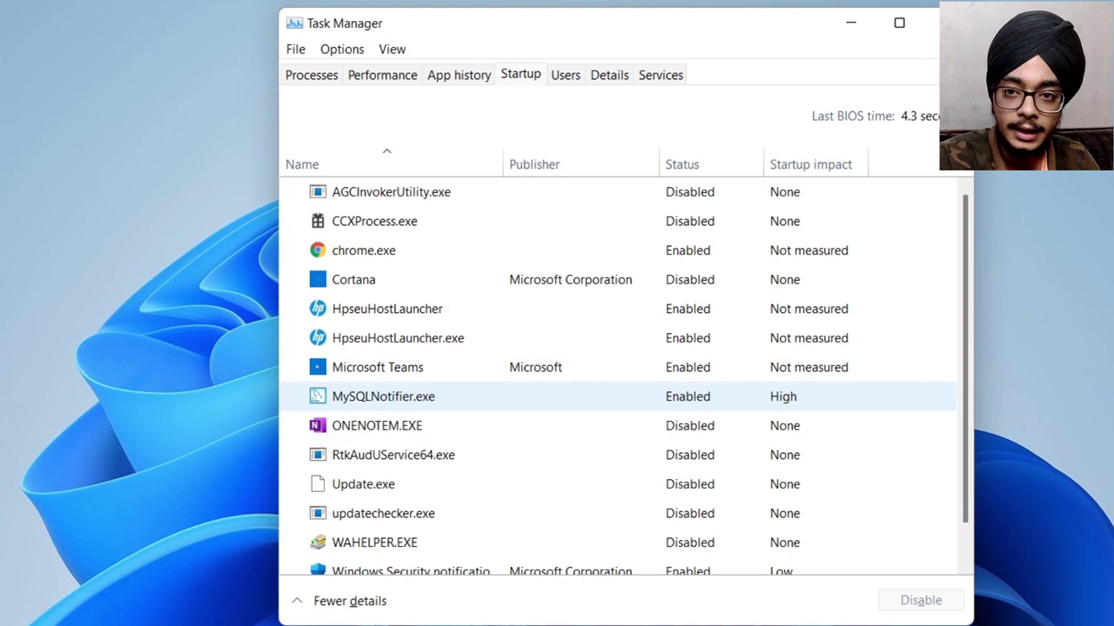
{"action": "right_click", "coordinate": [677, 400]}
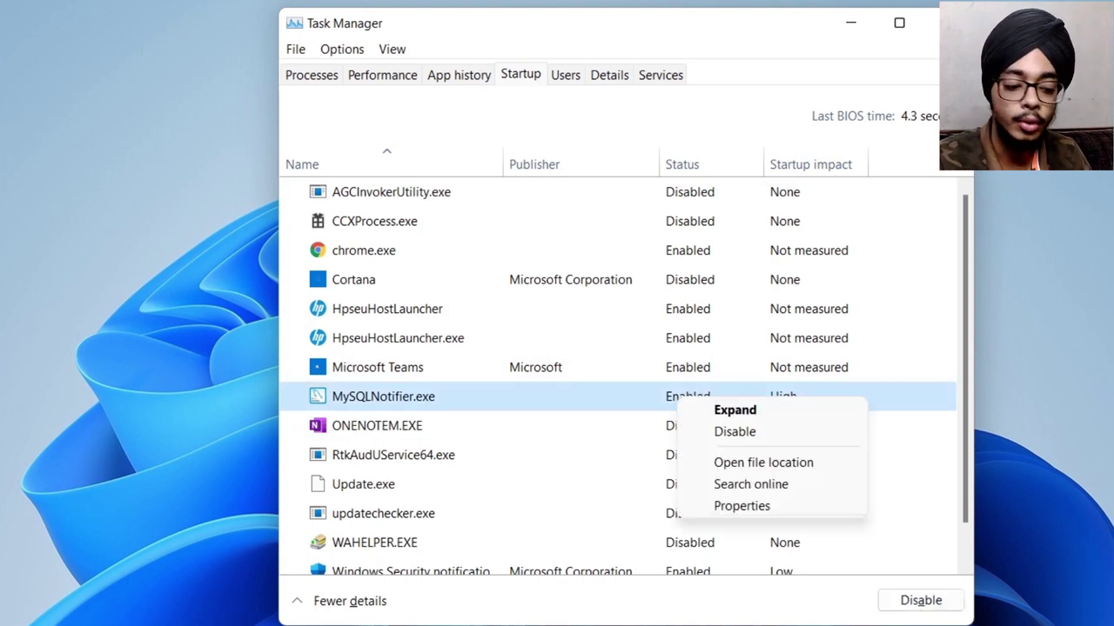
{"action": "left_click", "coordinate": [735, 432]}
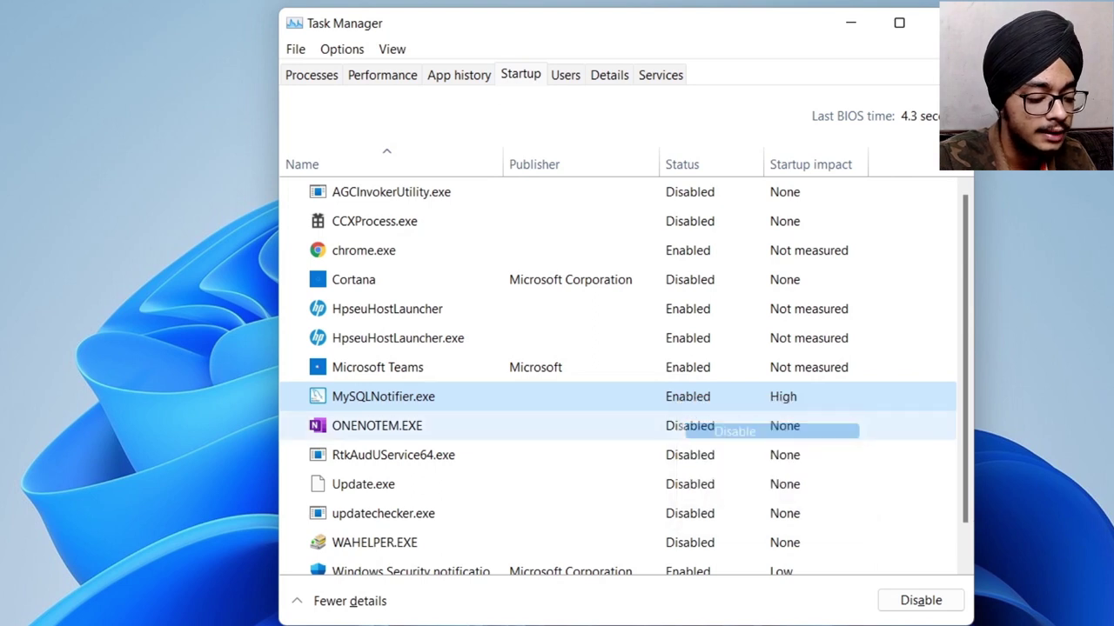
- Disable the startup entries for Microsoft Teams, HpseuHostLauncher.exe and HpseuHostLauncher
{"action": "right_click", "coordinate": [721, 367]}
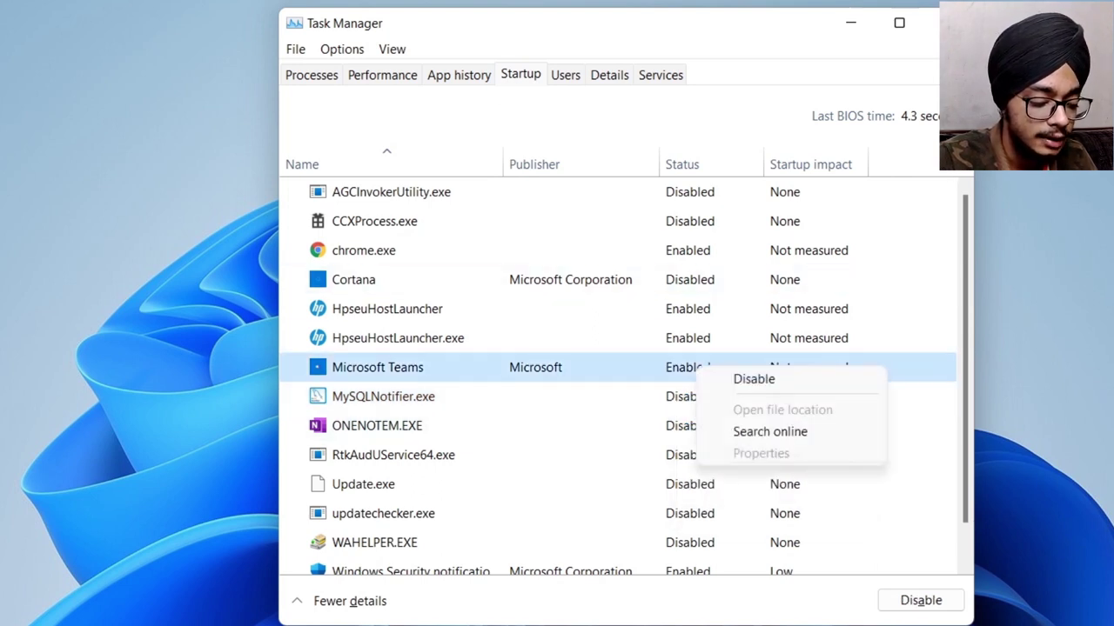
{"action": "left_click", "coordinate": [750, 378]}
{"action": "right_click", "coordinate": [688, 337]}
{"action": "left_click", "coordinate": [716, 347]}
{"action": "right_click", "coordinate": [687, 309]}
{"action": "left_click", "coordinate": [715, 319]}
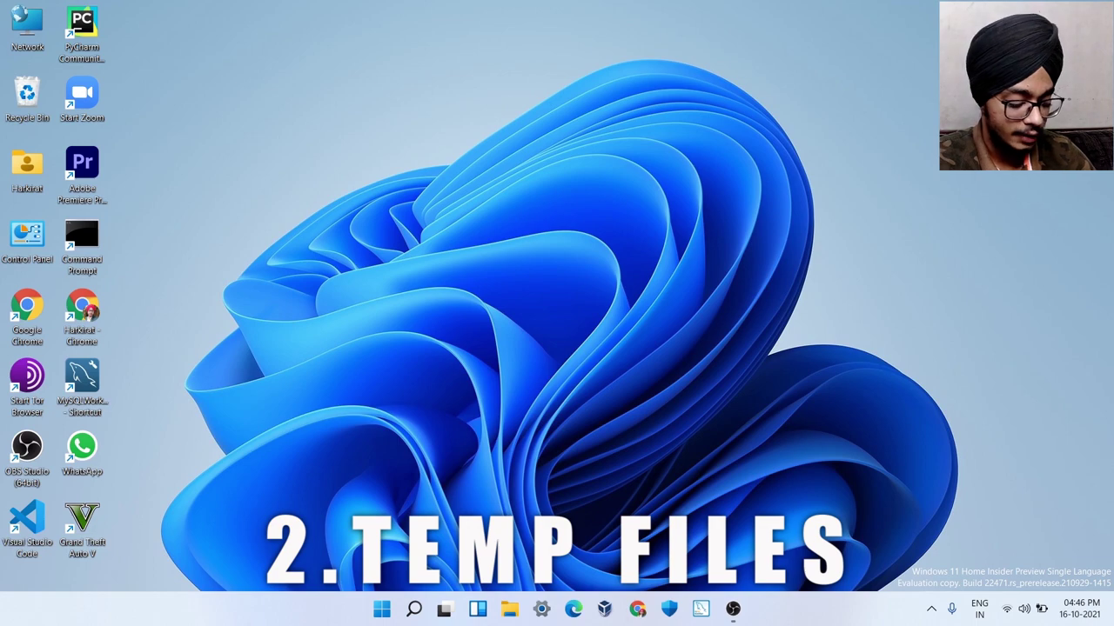
- Open the user's temporary files folder by running %temp%
{"action": "key", "text": "super+r"}
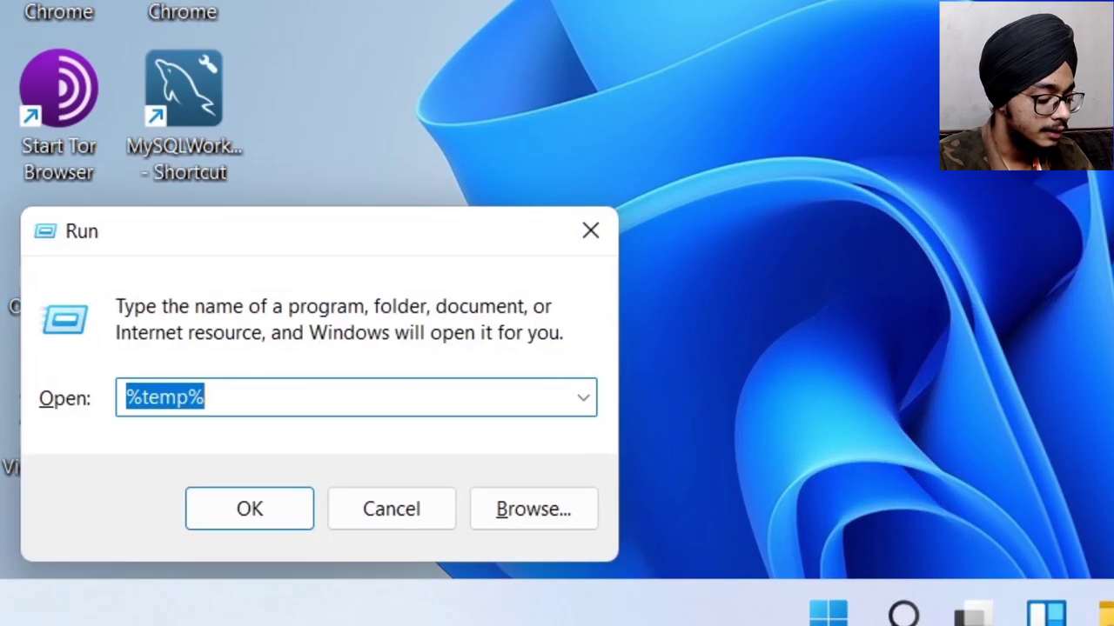
{"action": "type", "text": "%temp%"}
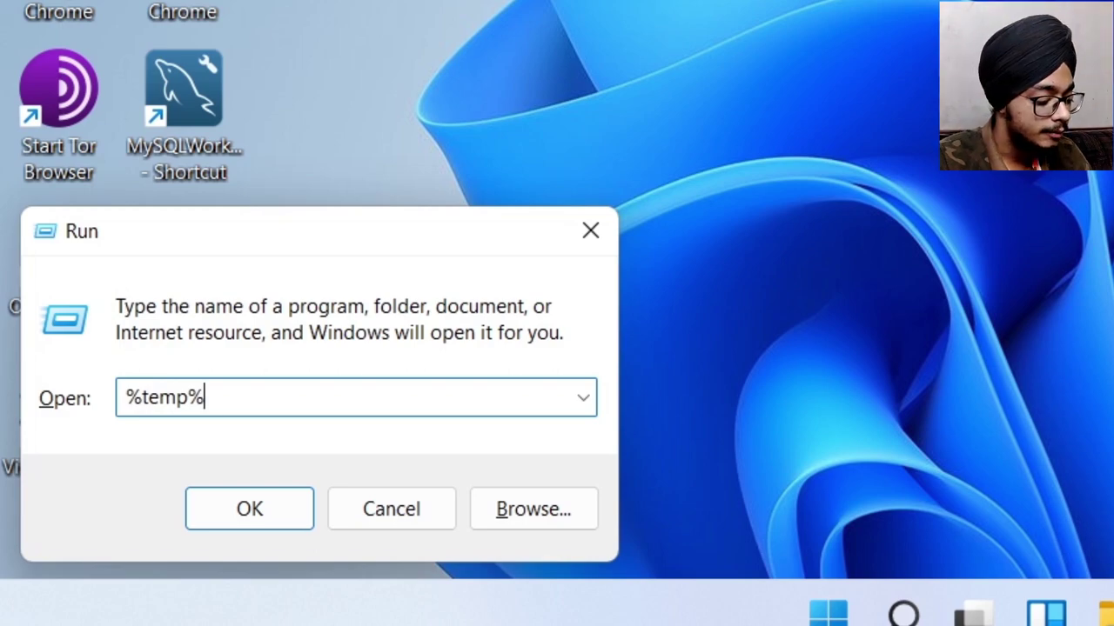
{"action": "key", "text": "Return"}
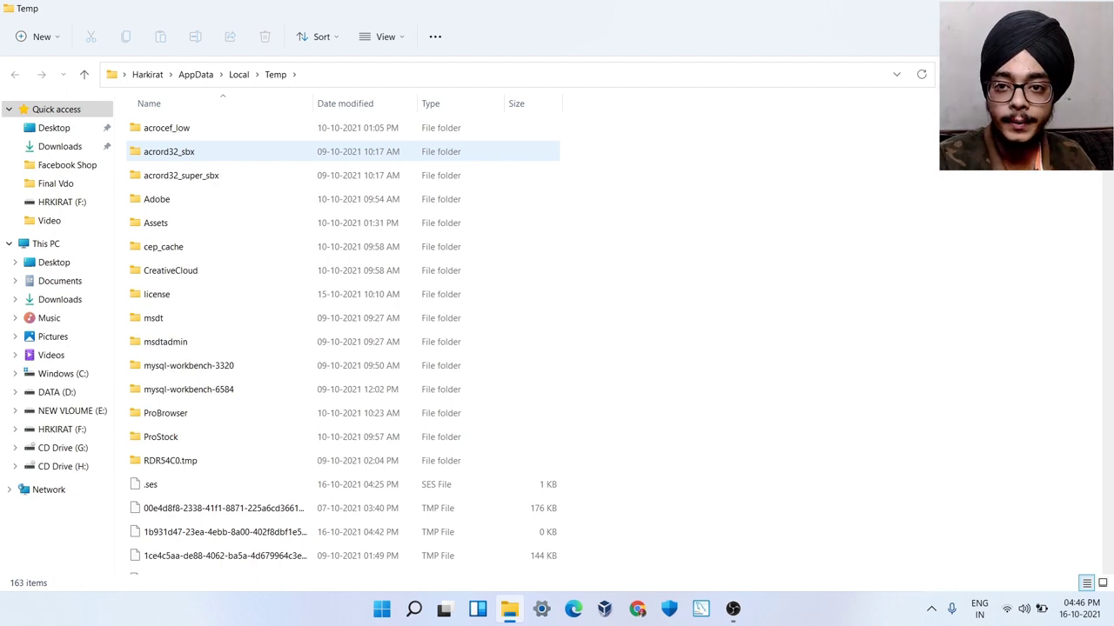
- Delete everything in the Temp folder, granting administrator permission where needed and skipping all files in use
{"action": "key", "text": "ctrl+a"}
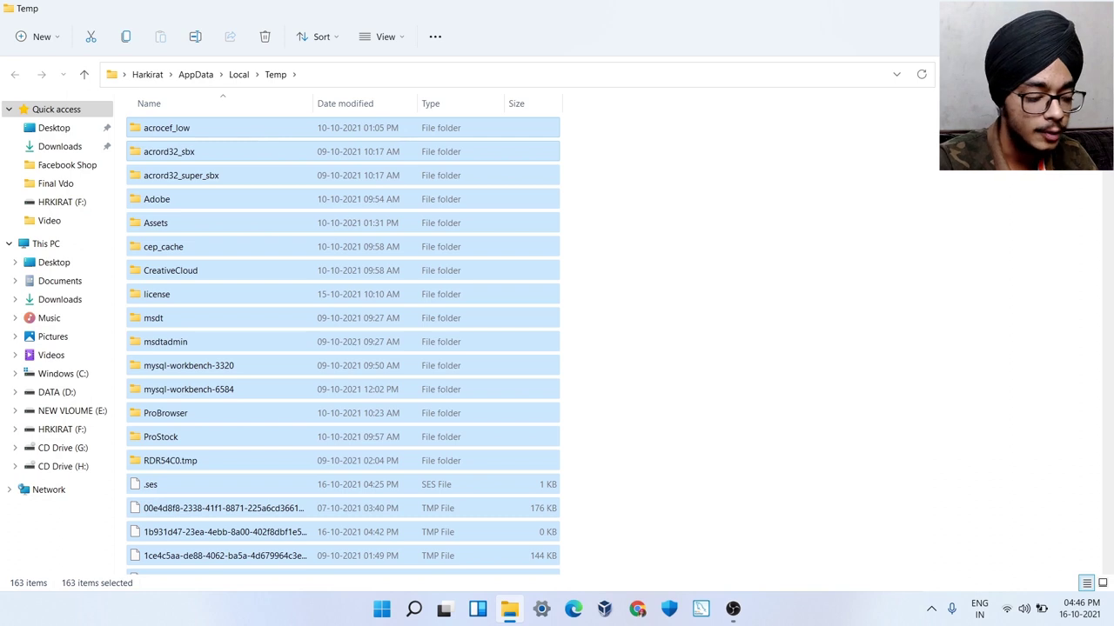
{"action": "key", "text": "Delete"}
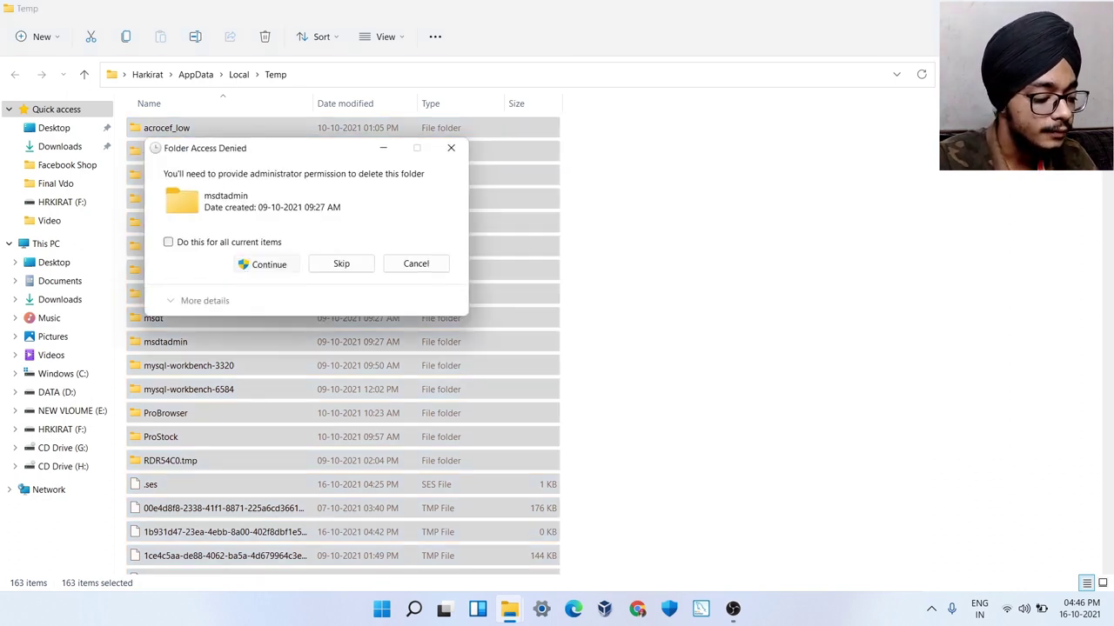
{"action": "key", "text": "Return"}
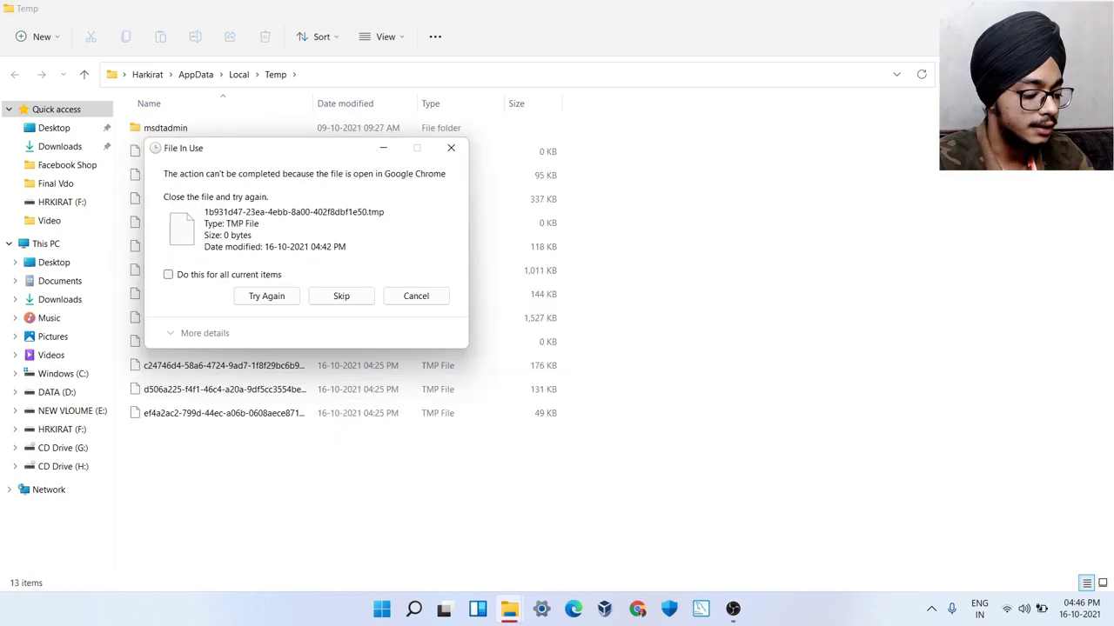
{"action": "key", "text": "Tab"}
{"action": "key", "text": "Return"}
{"action": "key", "text": "alt+d"}
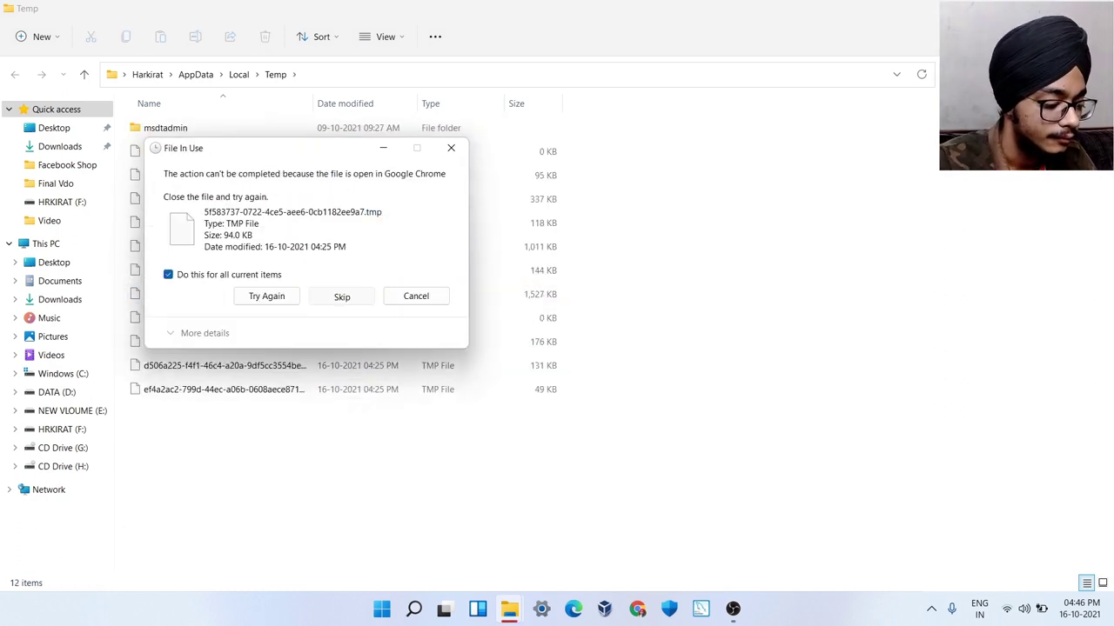
{"action": "key", "text": "Return"}
{"action": "key", "text": "alt+d"}
{"action": "key", "text": "Return"}
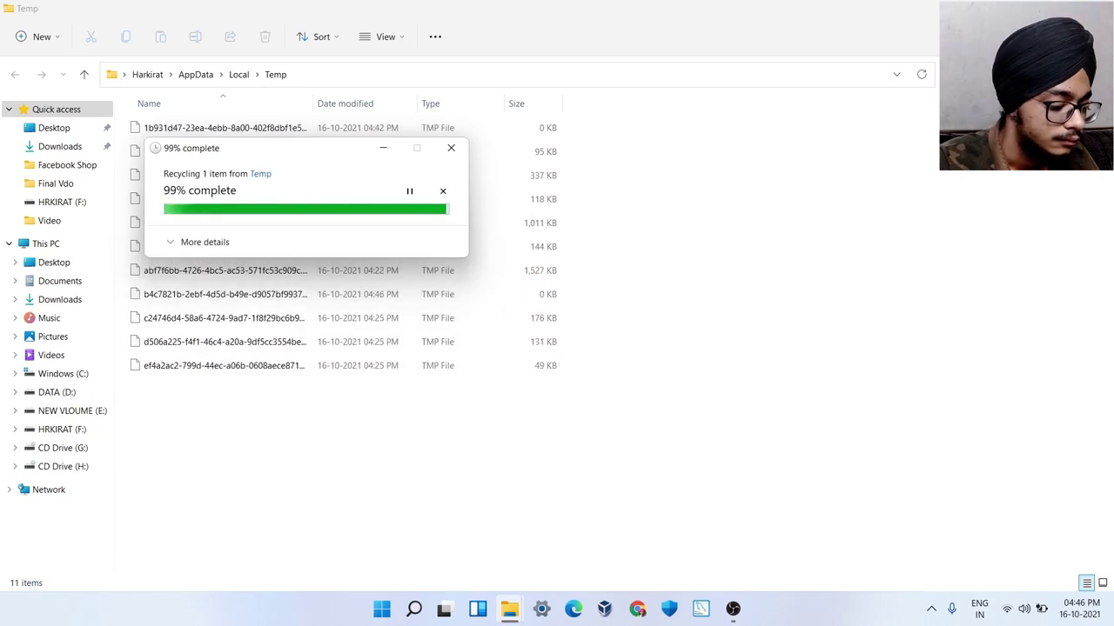
- Open the Recycle Bin from the desktop and permanently delete all of its items
{"action": "key", "text": "super+d"}
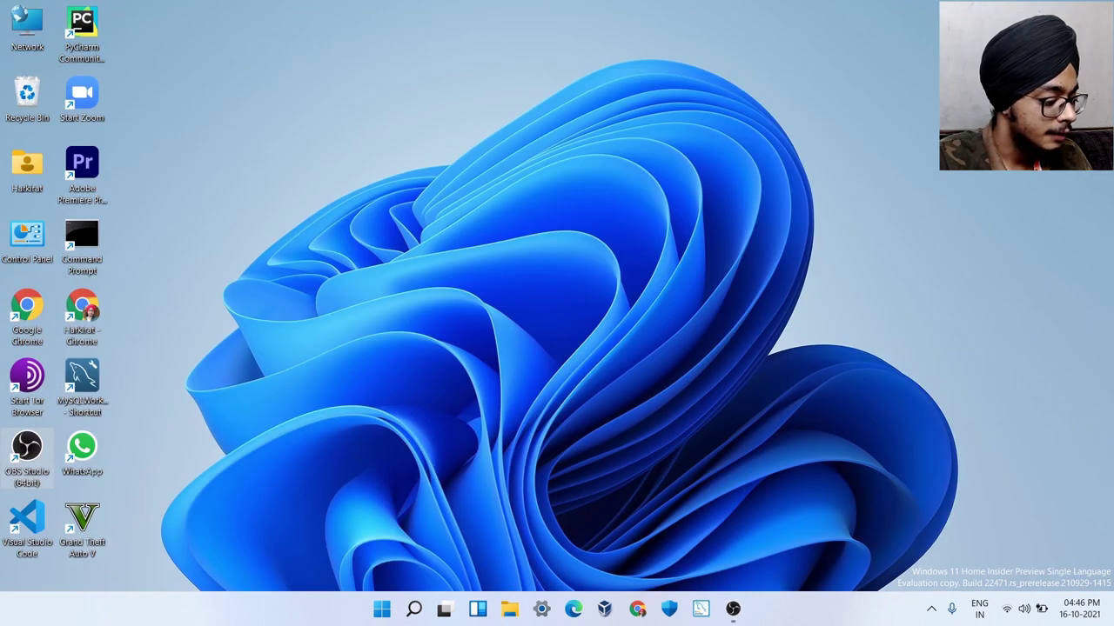
{"action": "double_click", "coordinate": [26, 96]}
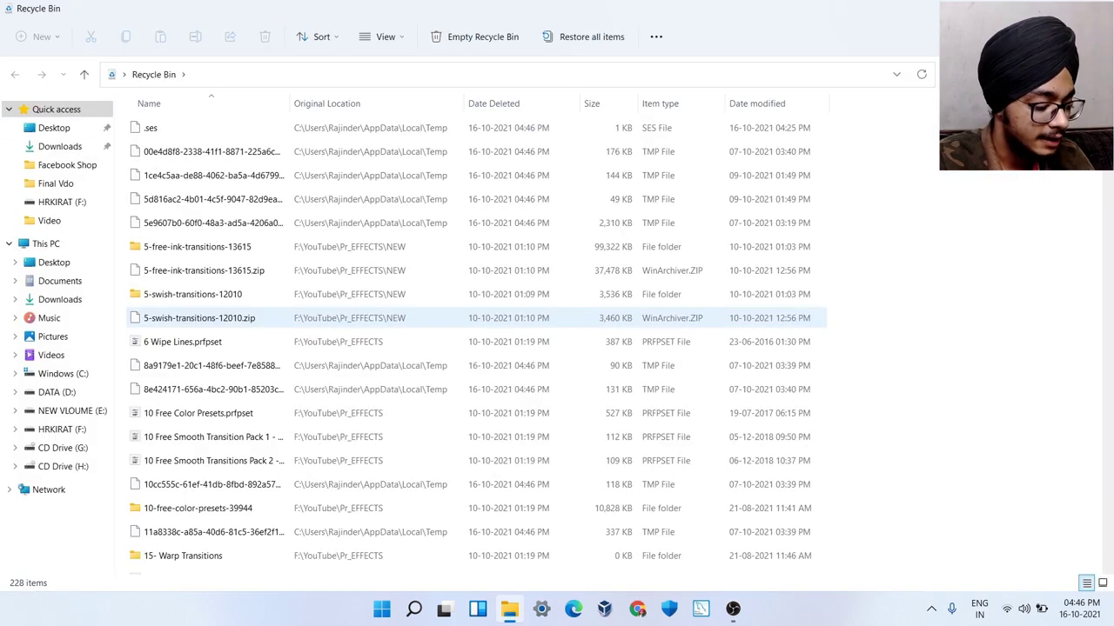
{"action": "key", "text": "ctrl+a"}
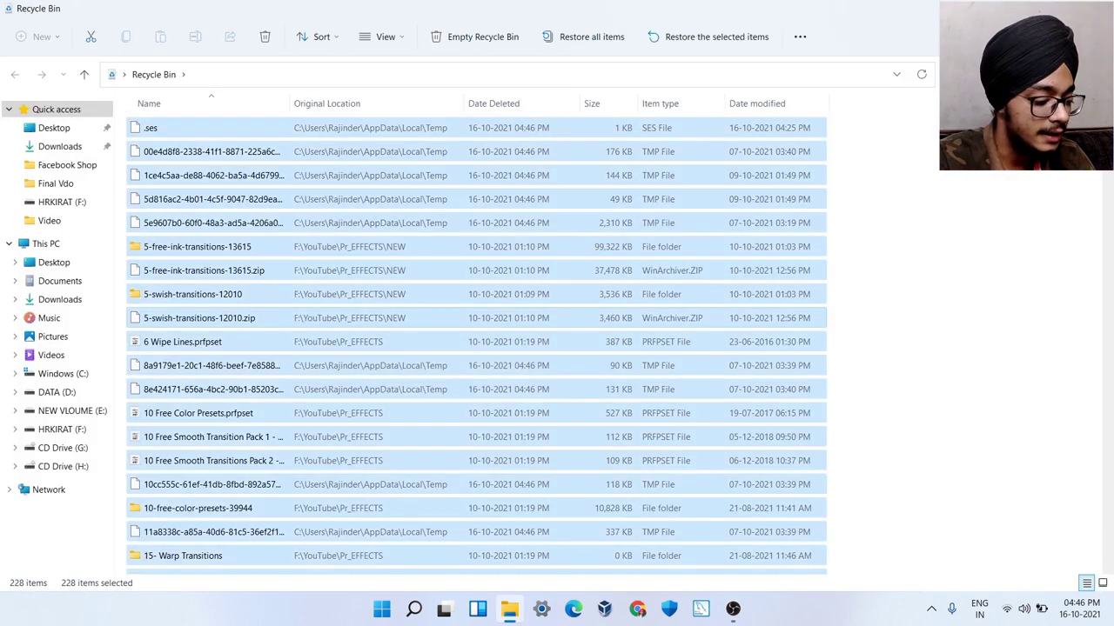
{"action": "key", "text": "Delete"}
{"action": "key", "text": "Return"}
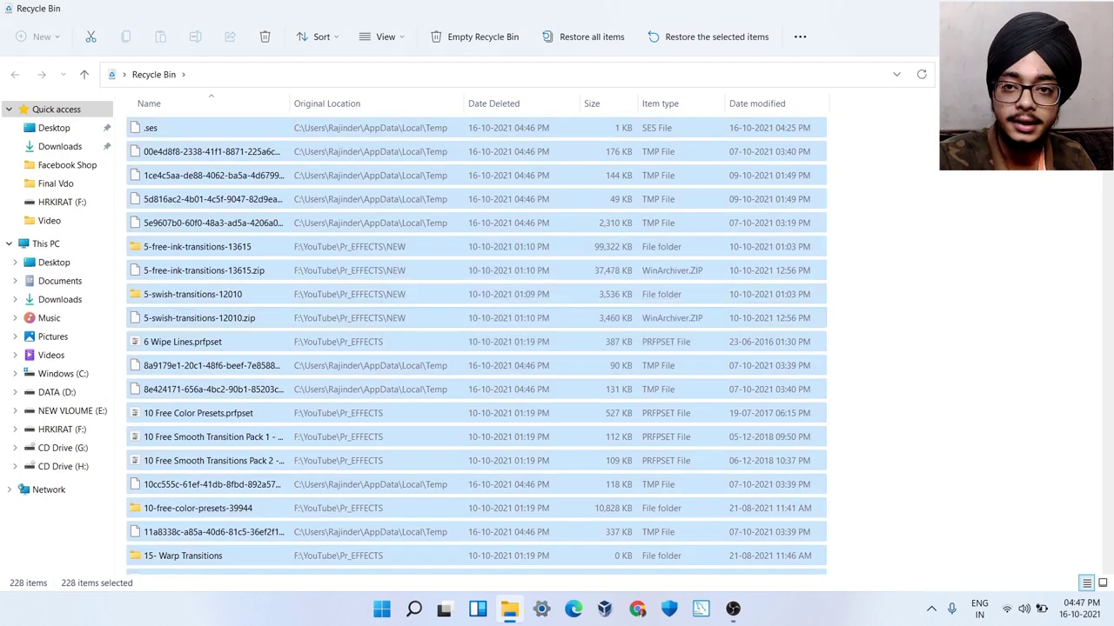
{"action": "key", "text": "Return"}
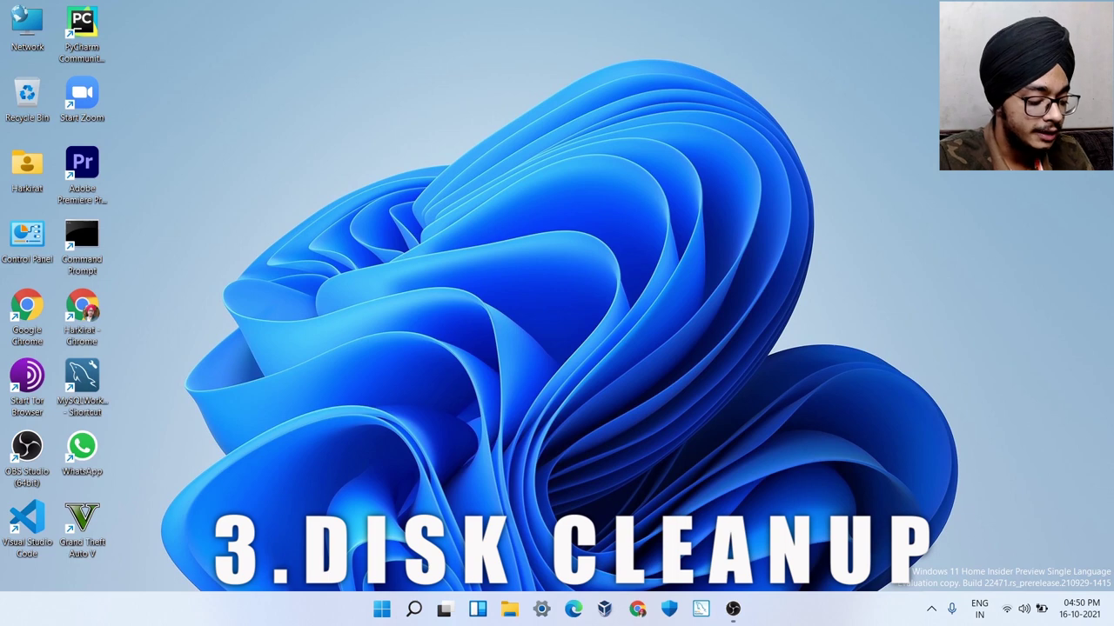
- Launch Disk Cleanup and choose the Windows (C:) drive to clean up
{"action": "left_click", "coordinate": [382, 609]}
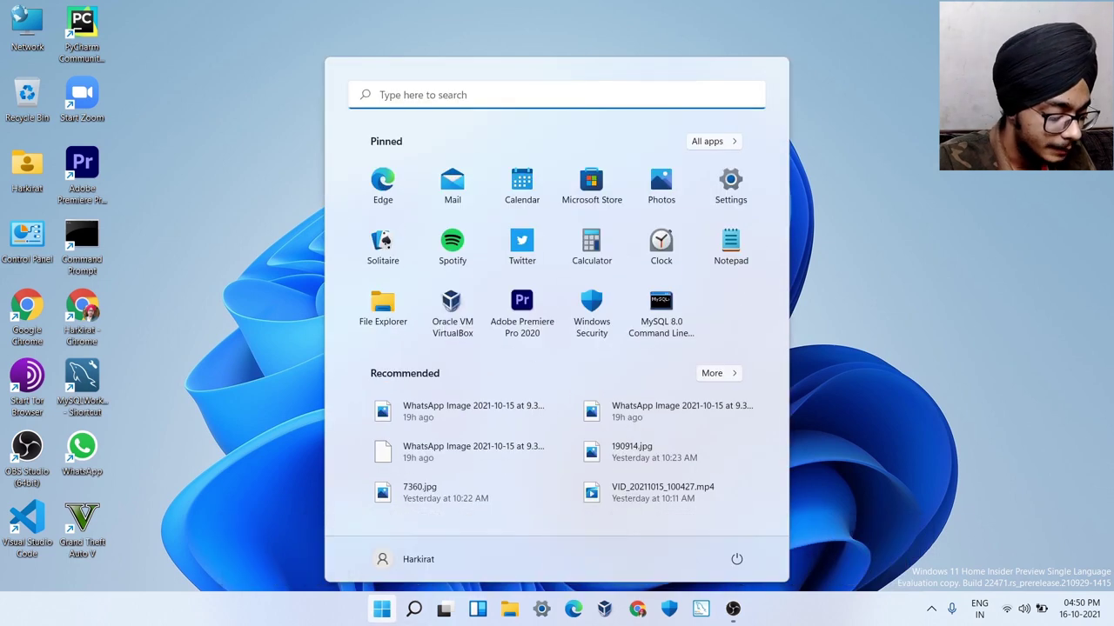
{"action": "type", "text": "disk"}
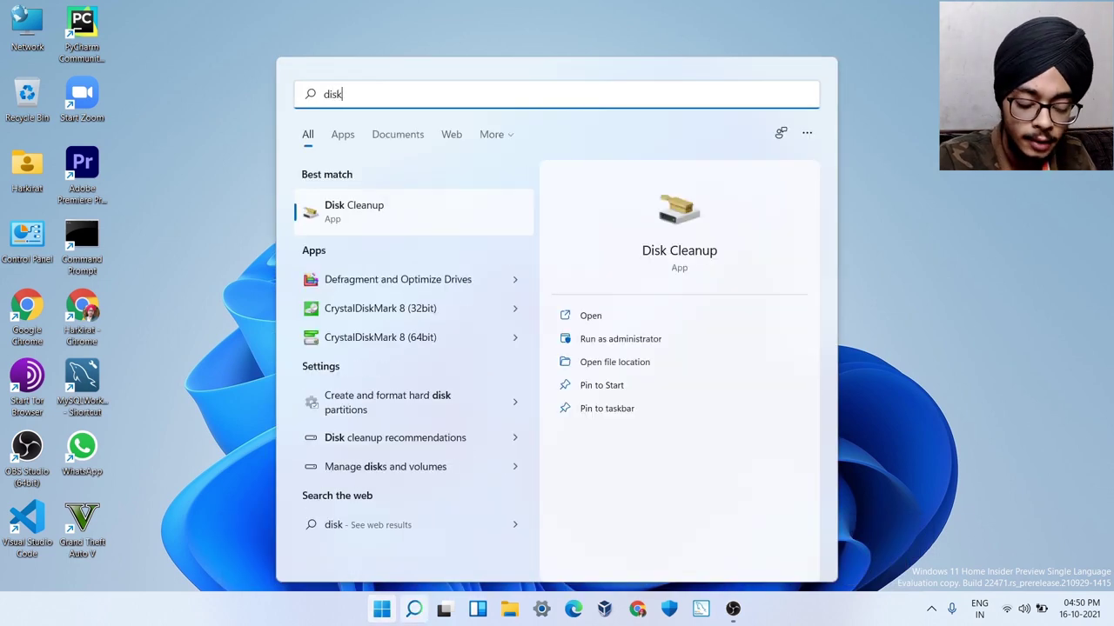
{"action": "key", "text": "Return"}
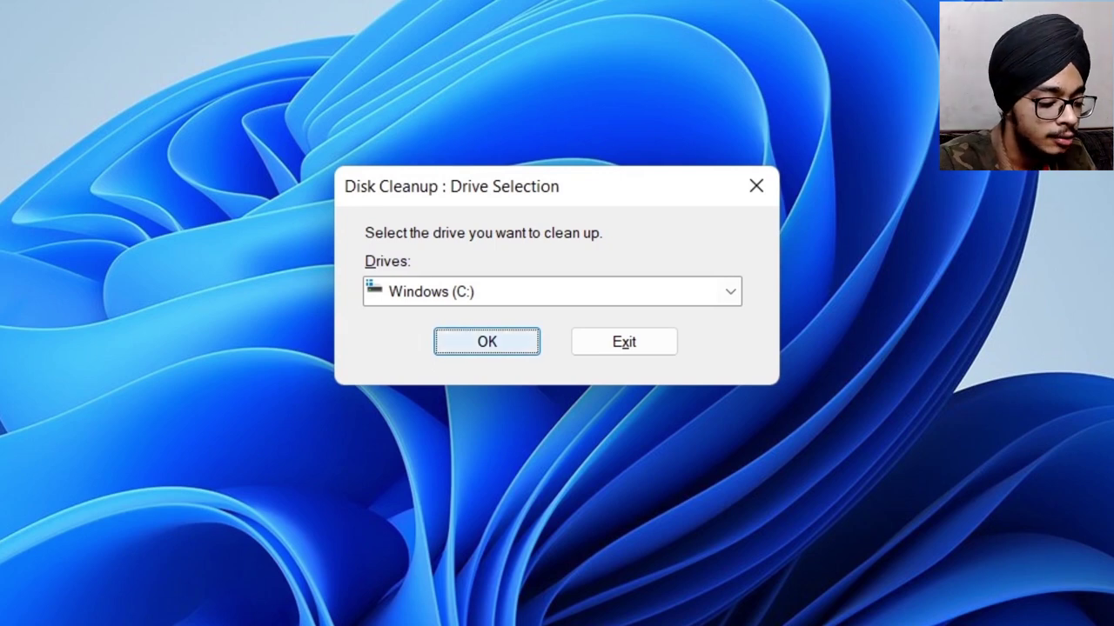
{"action": "key", "text": "Return"}
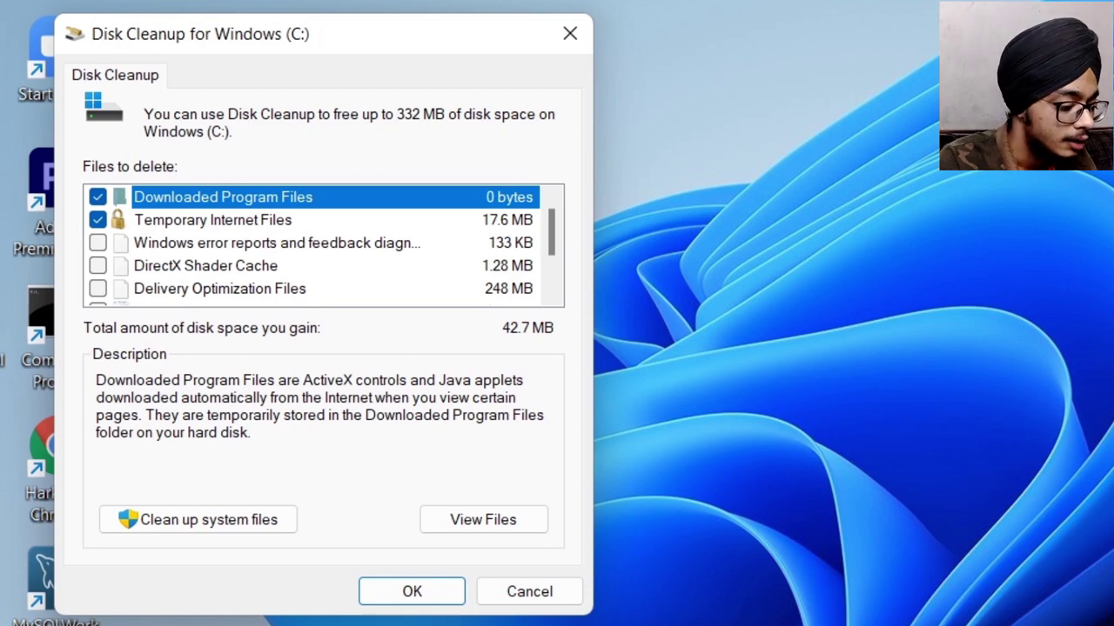
- Add Windows error reports, DirectX Shader Cache, Delivery Optimization Files, Recycle Bin and Temporary files to the cleanup and permanently delete all selected files
{"action": "left_click_drag", "start_coordinate": [375, 33], "coordinate": [759, 0]}
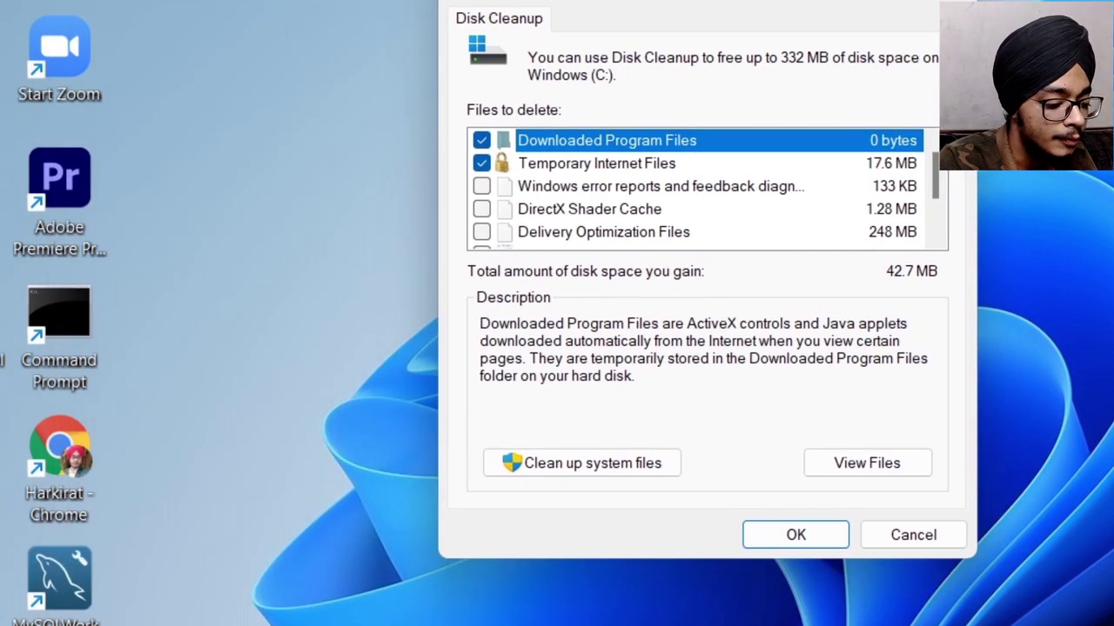
{"action": "scroll", "coordinate": [707, 188], "scroll_direction": "down", "scroll_amount": 1}
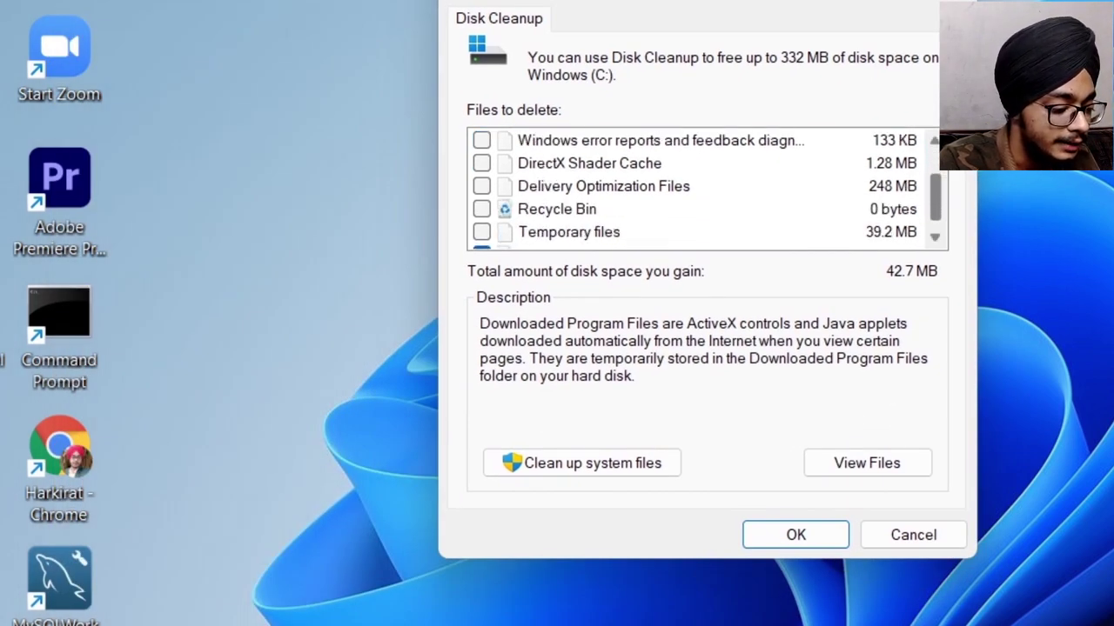
{"action": "scroll", "coordinate": [706, 188], "scroll_direction": "up", "scroll_amount": 1}
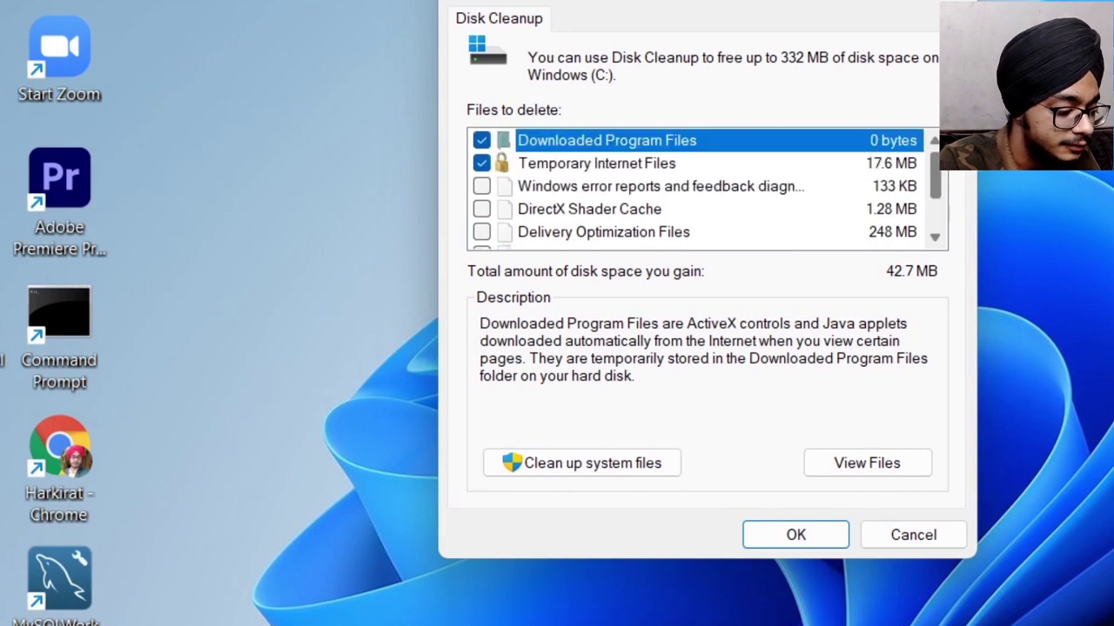
{"action": "left_click", "coordinate": [481, 186]}
{"action": "left_click", "coordinate": [481, 232]}
{"action": "left_click", "coordinate": [481, 209]}
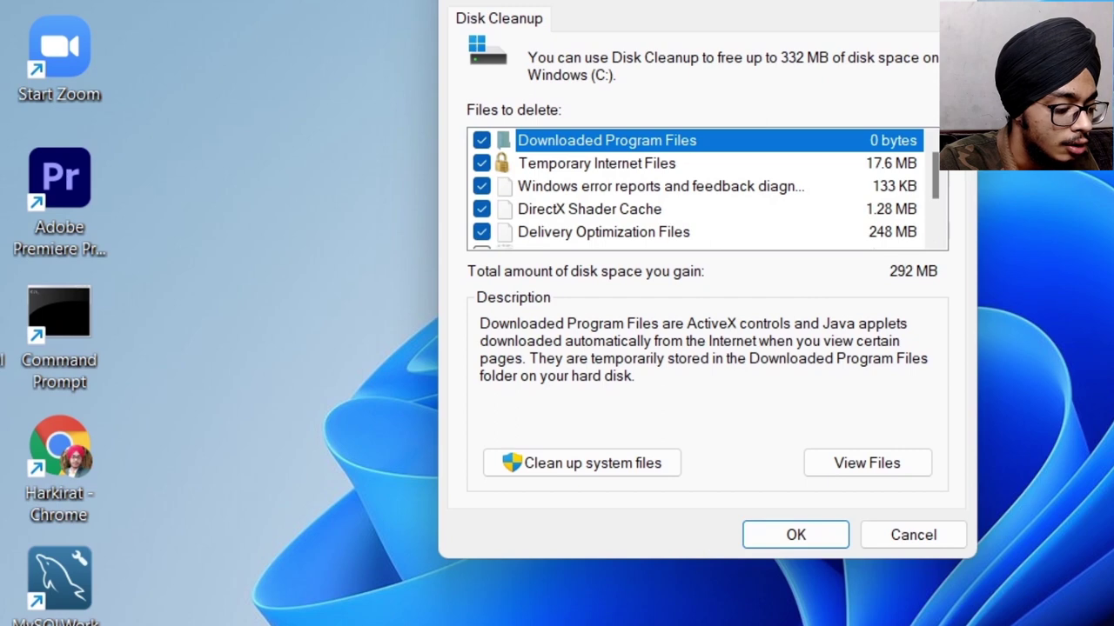
{"action": "scroll", "coordinate": [696, 186], "scroll_direction": "down", "scroll_amount": 1}
{"action": "left_click", "coordinate": [481, 186]}
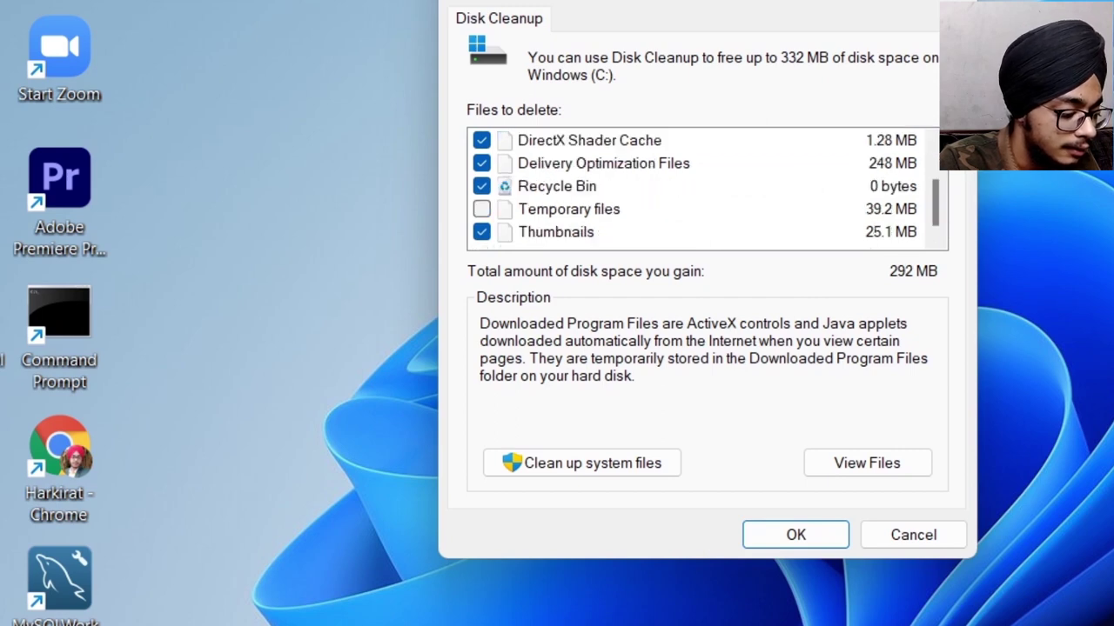
{"action": "left_click", "coordinate": [481, 209]}
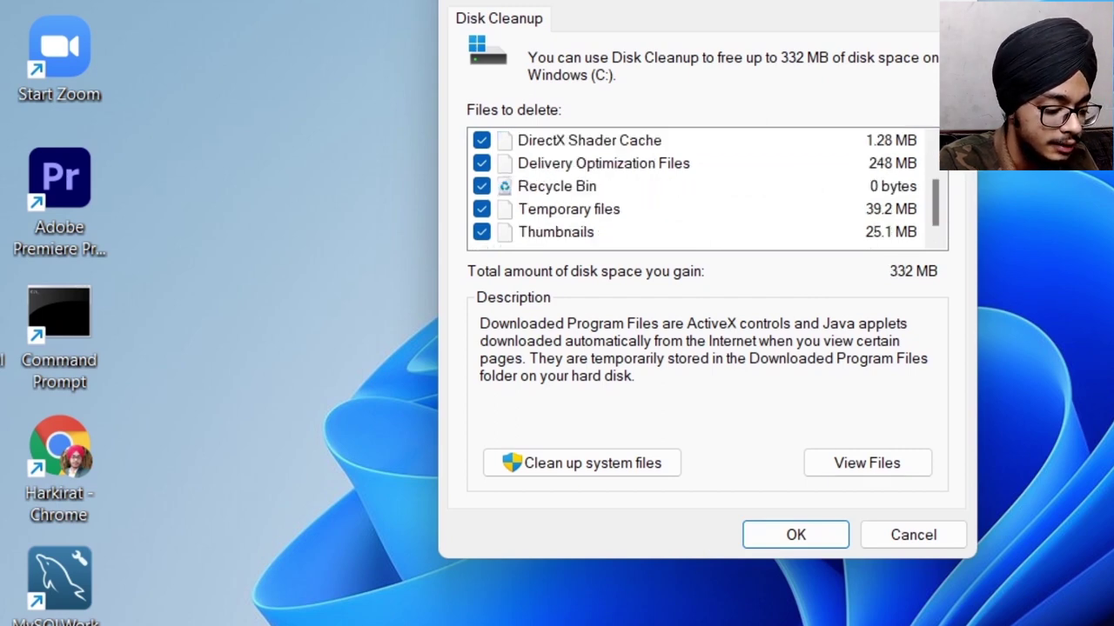
{"action": "key", "text": "Return"}
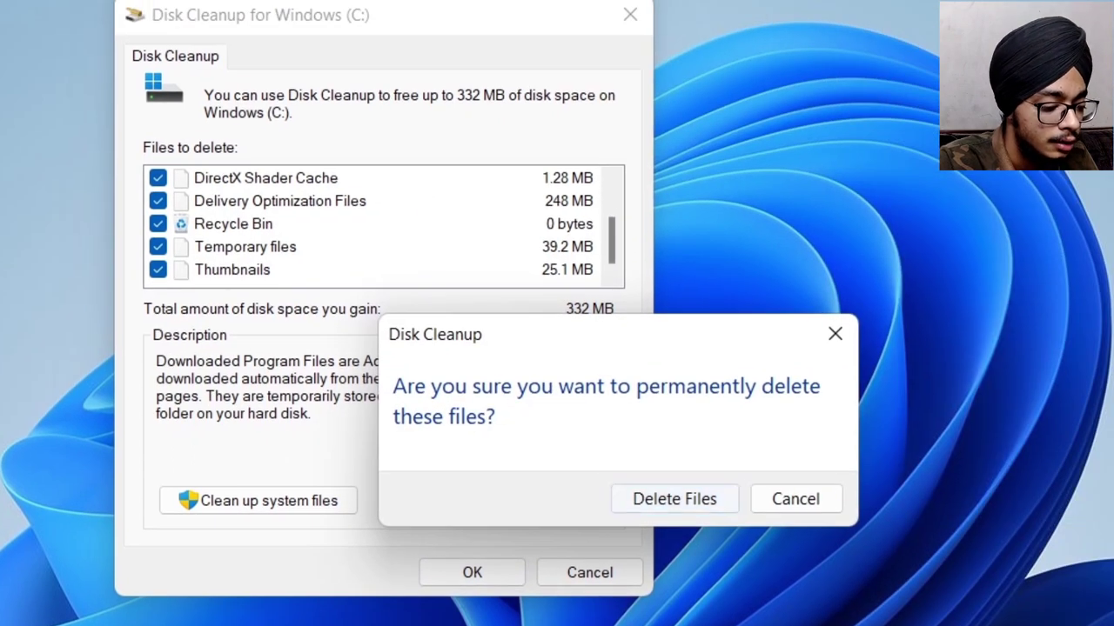
{"action": "key", "text": "Return"}
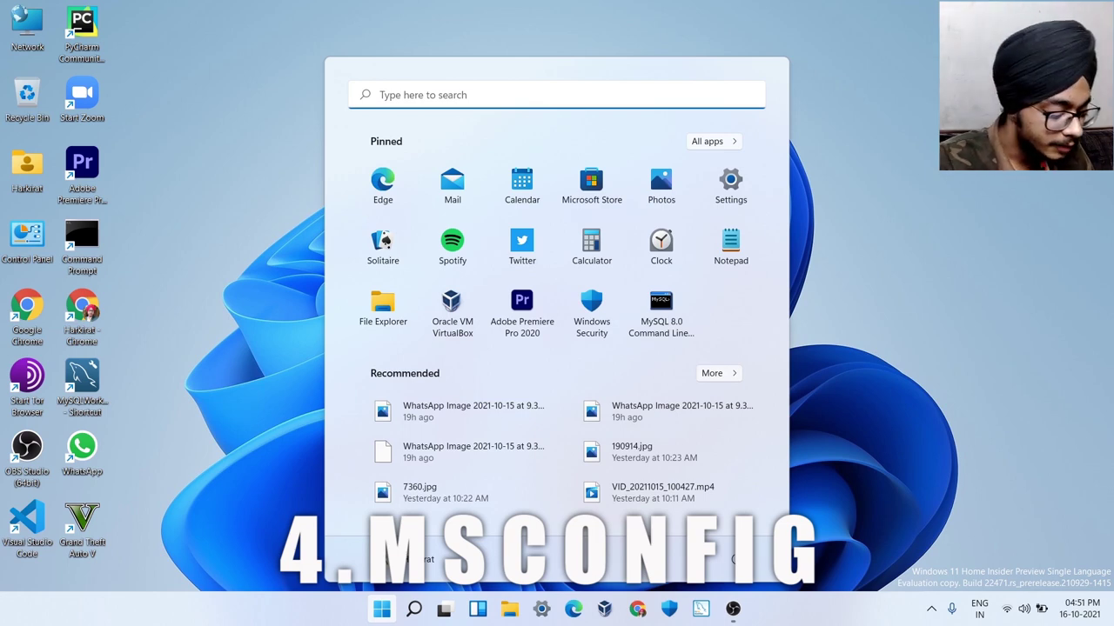
- Launch System Configuration with msconfig and open the advanced boot options for Windows 11
{"action": "type", "text": "msconfig"}
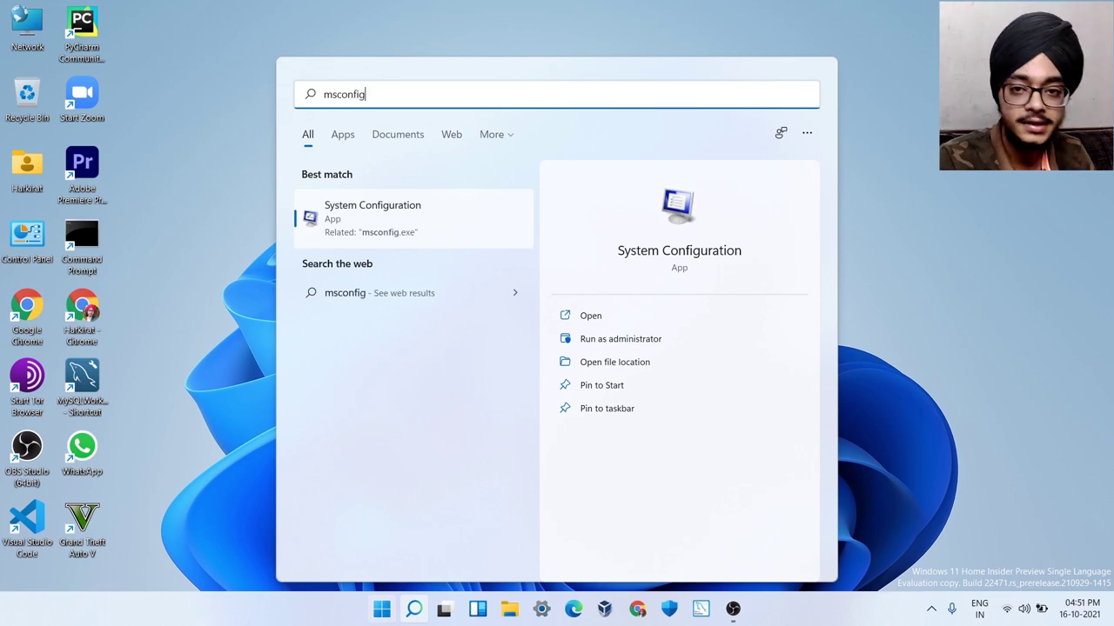
{"action": "key", "text": "Return"}
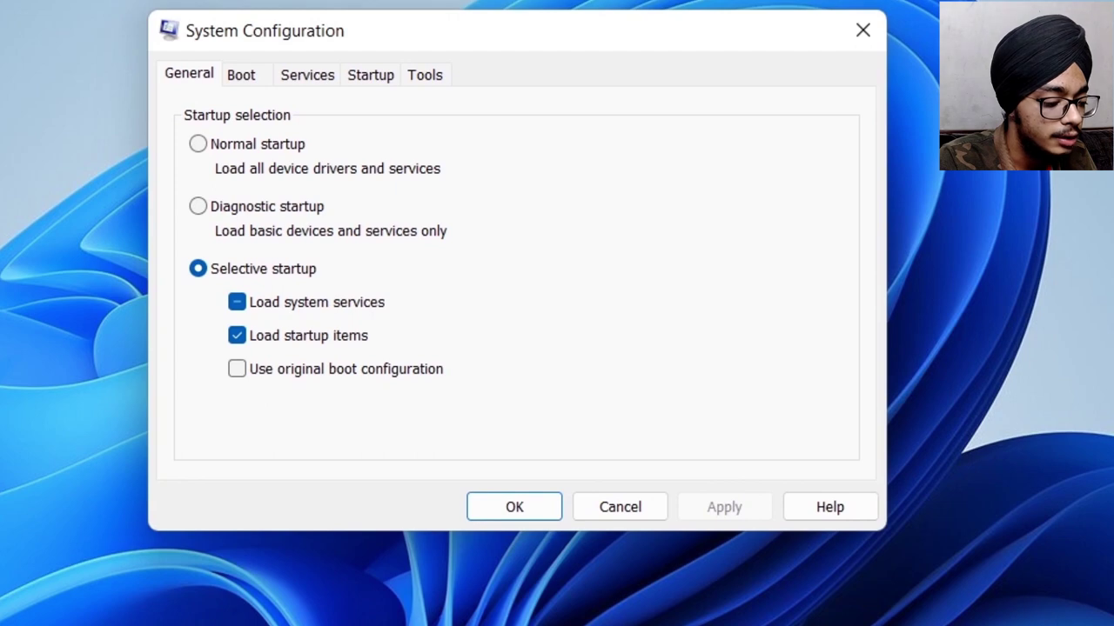
{"action": "left_click", "coordinate": [241, 74]}
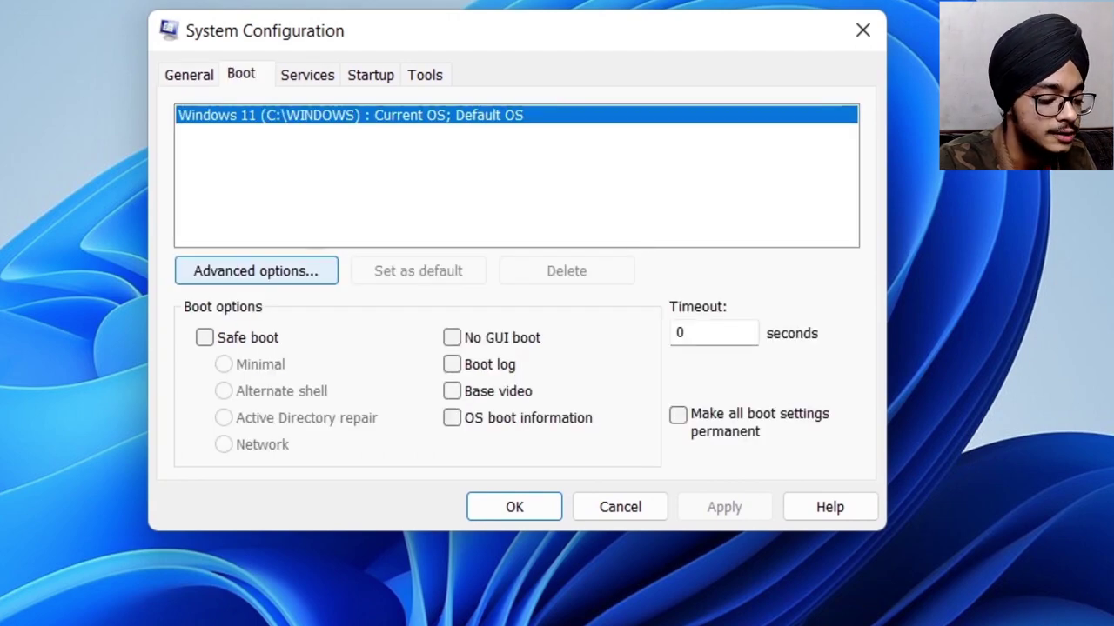
{"action": "left_click", "coordinate": [256, 271]}
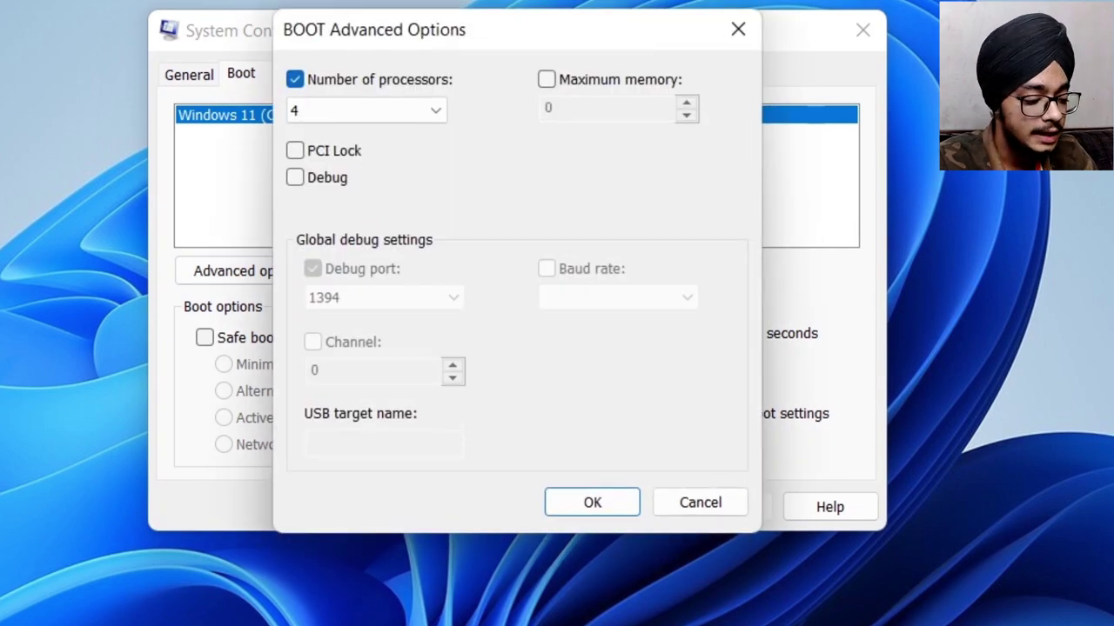
- Enable the Number of processors boot option, set it to 4 and accept the advanced options
{"action": "key", "text": "space"}
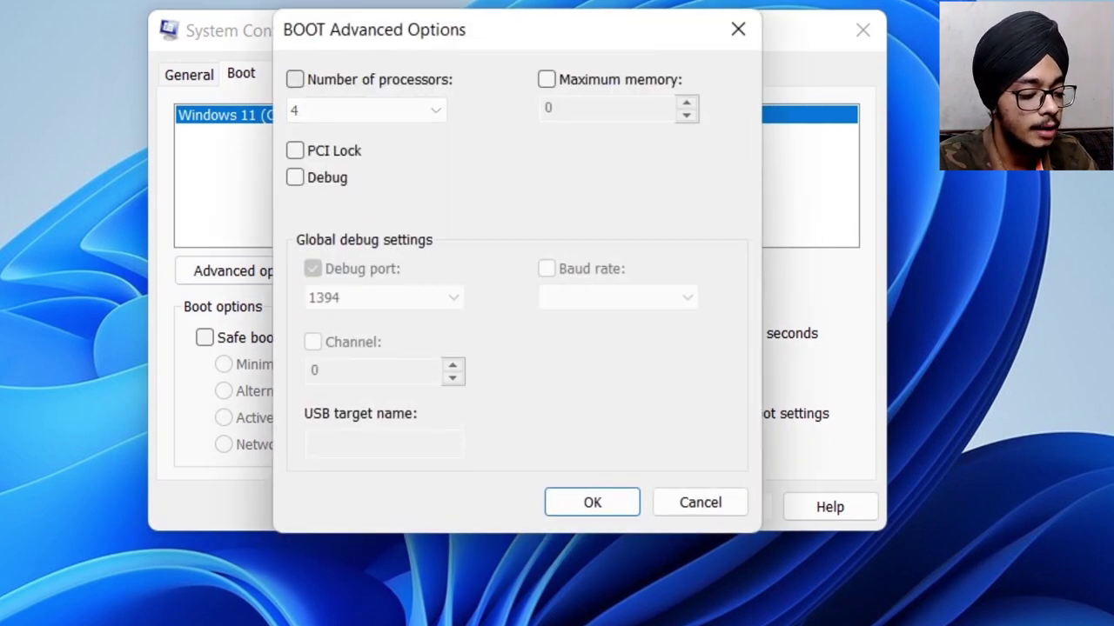
{"action": "key", "text": "space"}
{"action": "key", "text": "Tab"}
{"action": "key", "text": "alt+Down"}
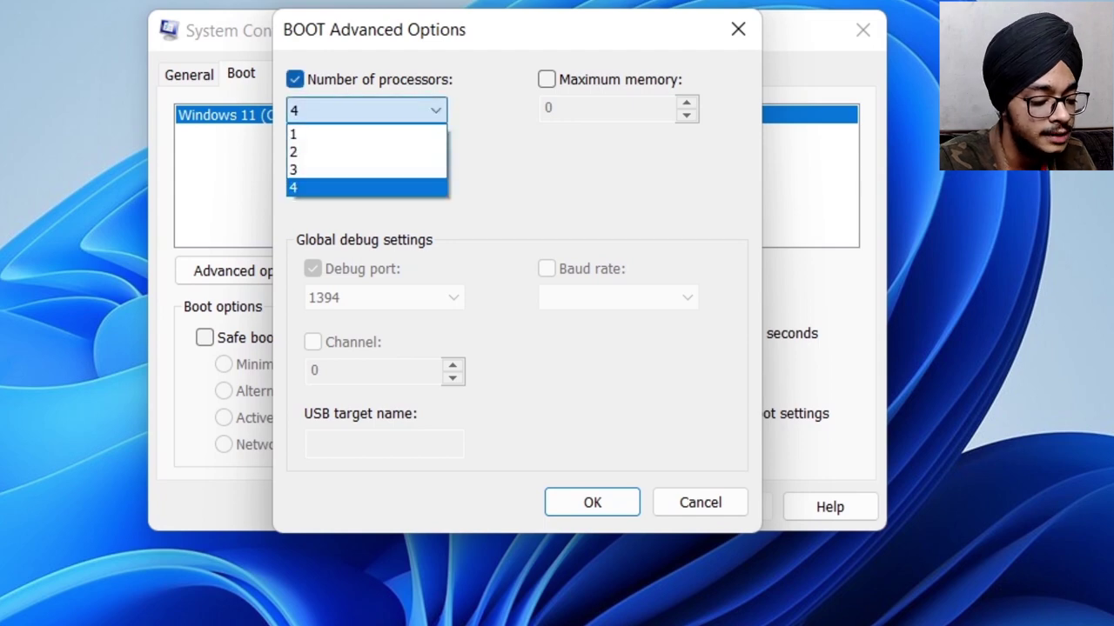
{"action": "key", "text": "Return"}
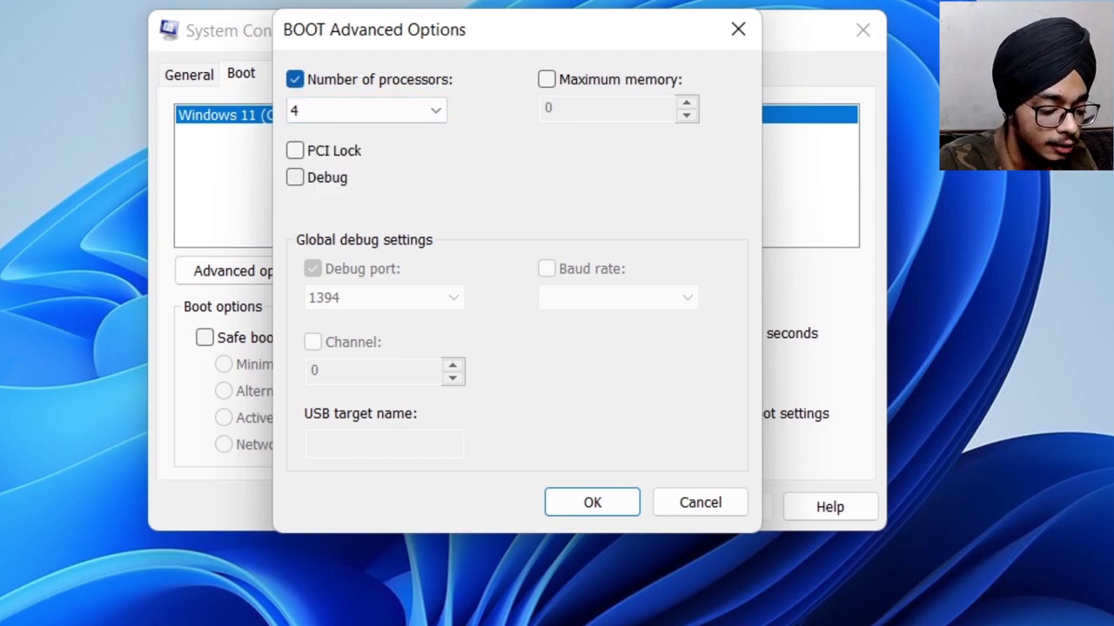
{"action": "key", "text": "Return"}
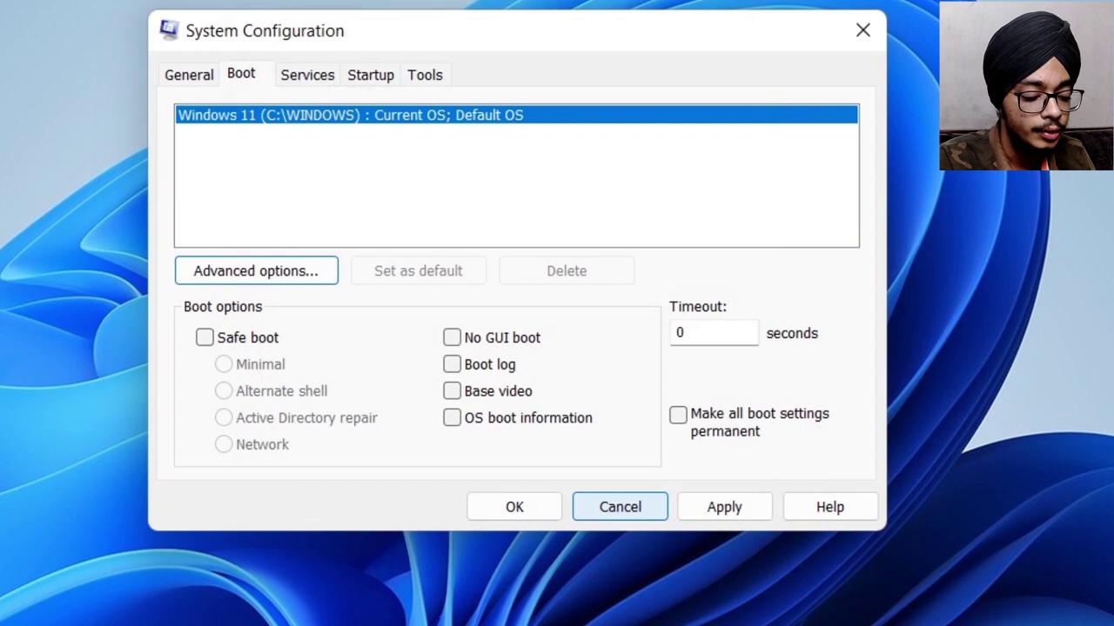
- Save the System Configuration changes and dismiss the restart prompt without restarting the computer
{"action": "key", "text": "Tab"}
{"action": "key", "text": "shift+Tab"}
{"action": "key", "text": "shift+Tab"}
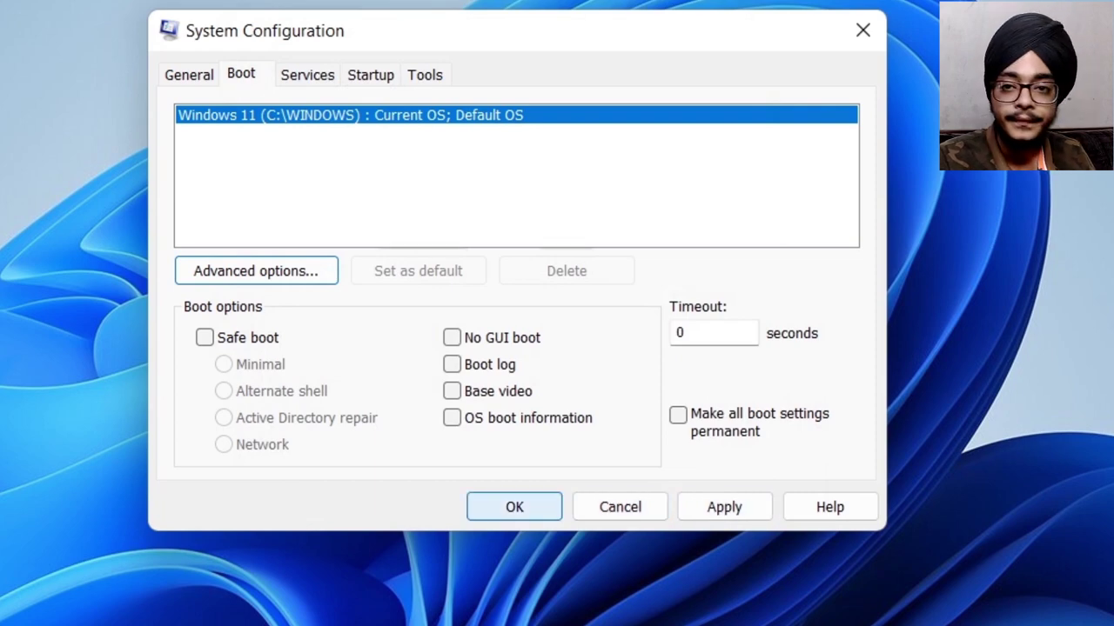
{"action": "key", "text": "Return"}
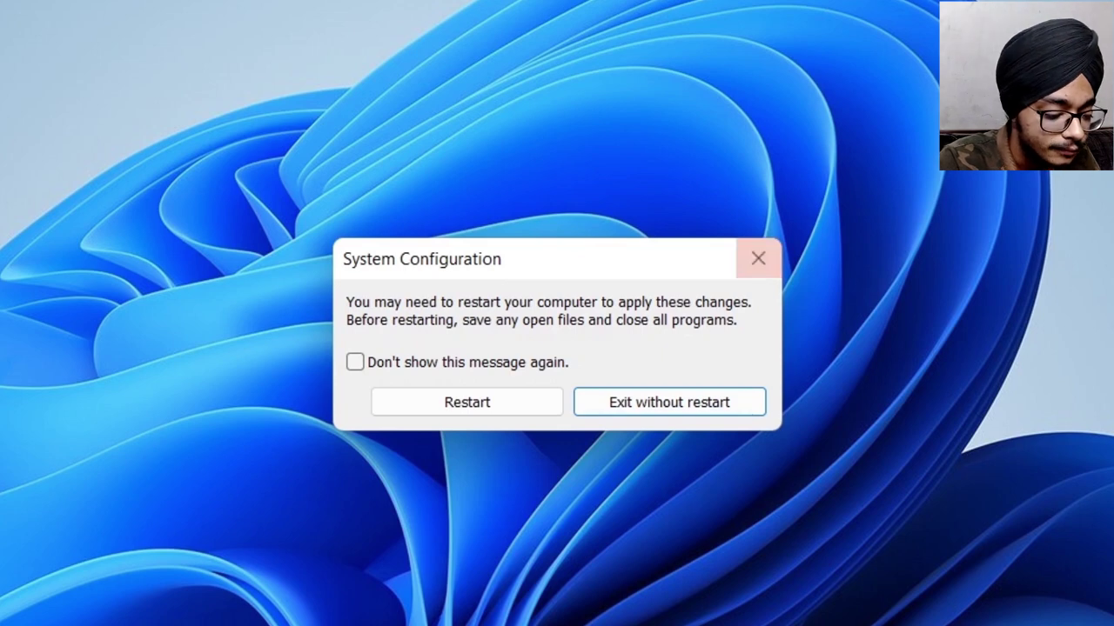
{"action": "left_click", "coordinate": [758, 259]}
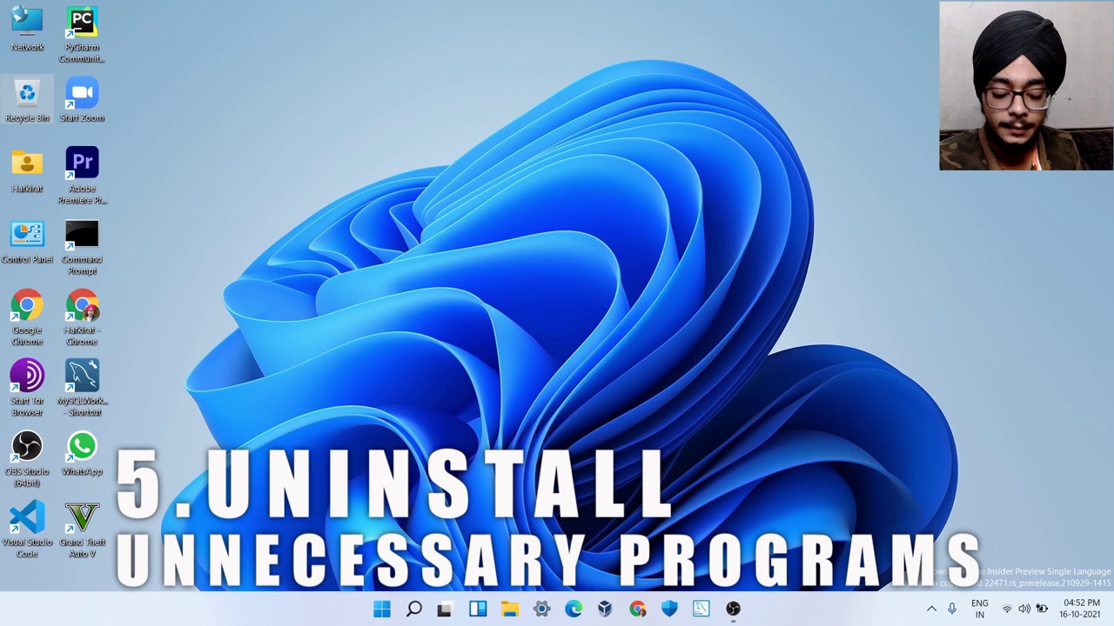
- Search Windows for "uni", open the Apps & features settings and look through the installed programs for unnecessary ones
{"action": "key", "text": "super"}
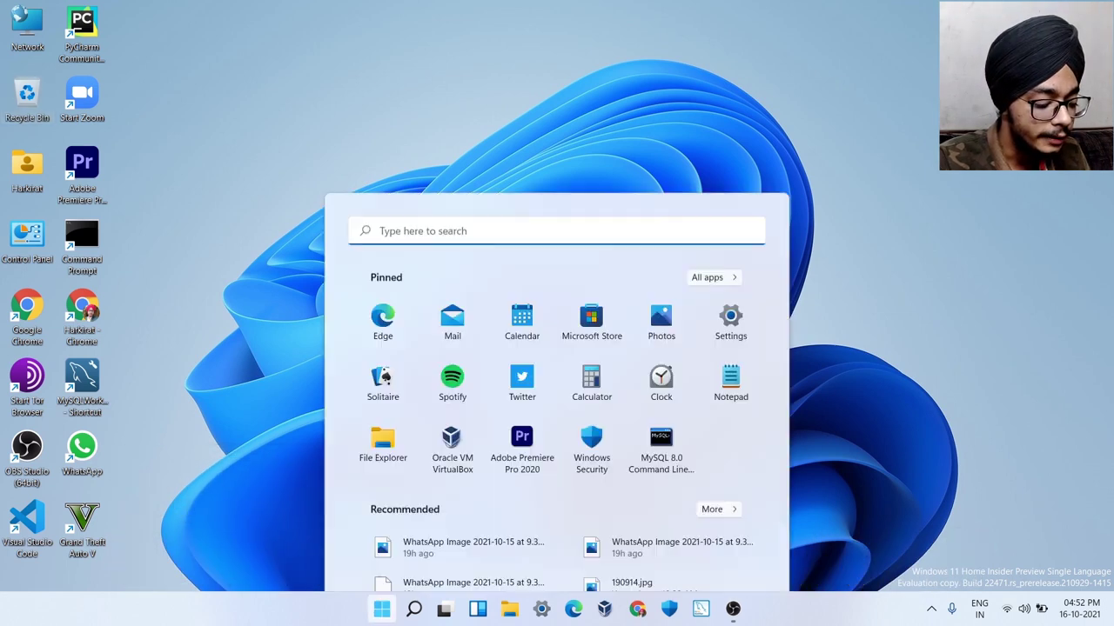
{"action": "type", "text": "uni"}
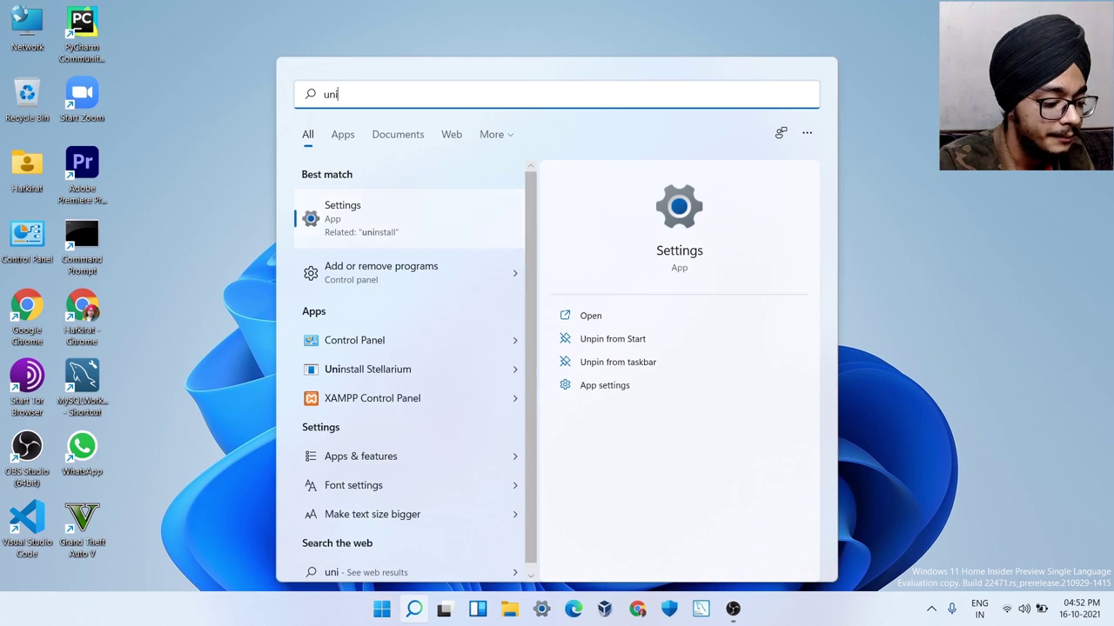
{"action": "key", "text": "Return"}
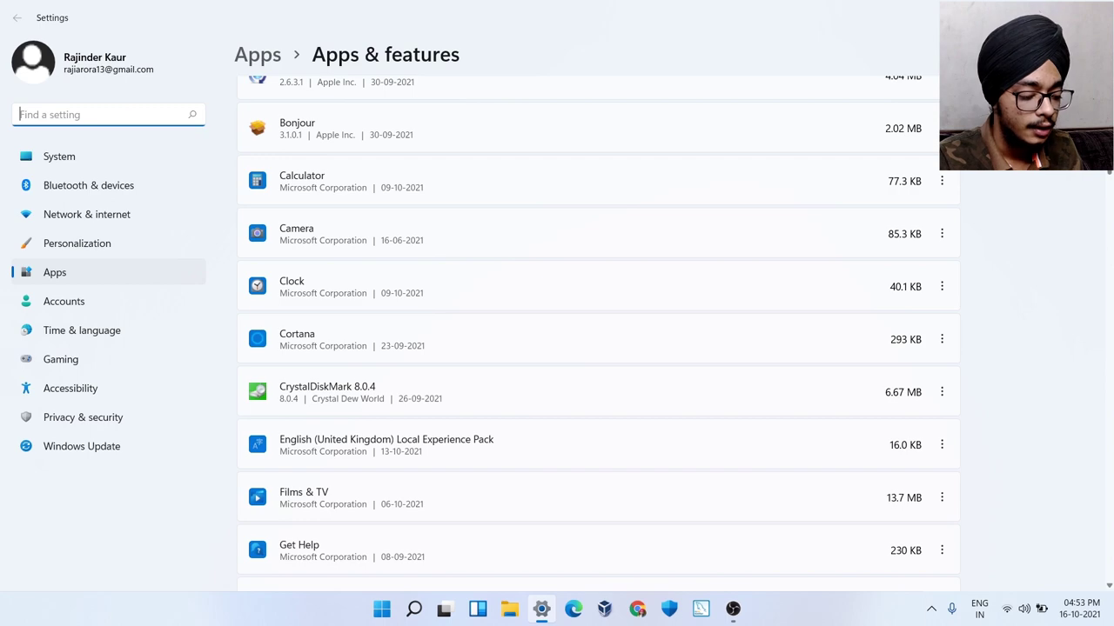
{"action": "scroll", "coordinate": [598, 335], "scroll_direction": "down", "scroll_amount": 6}
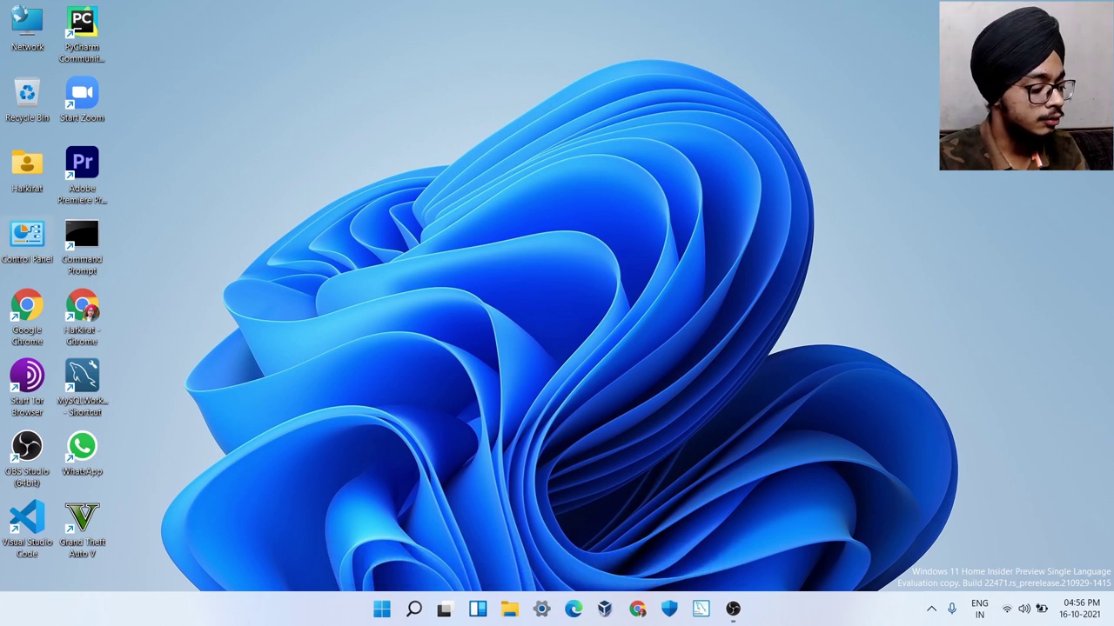
- Open System from Control Panel's System and Security category, then search Settings for "visual" and open Visual effects
{"action": "double_click", "coordinate": [27, 239]}
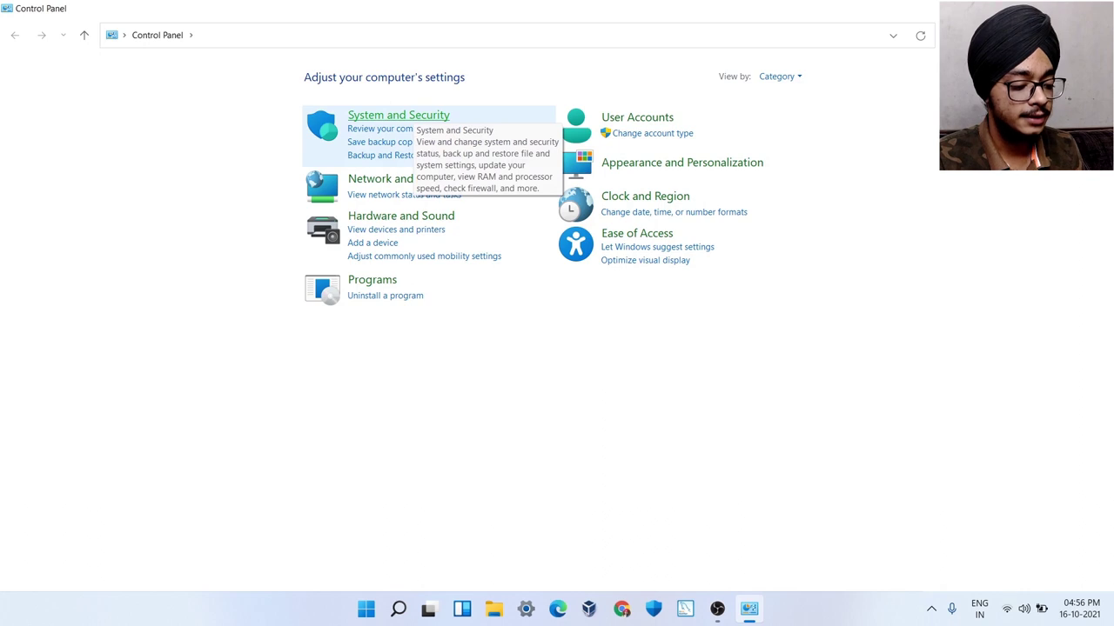
{"action": "left_click", "coordinate": [398, 115]}
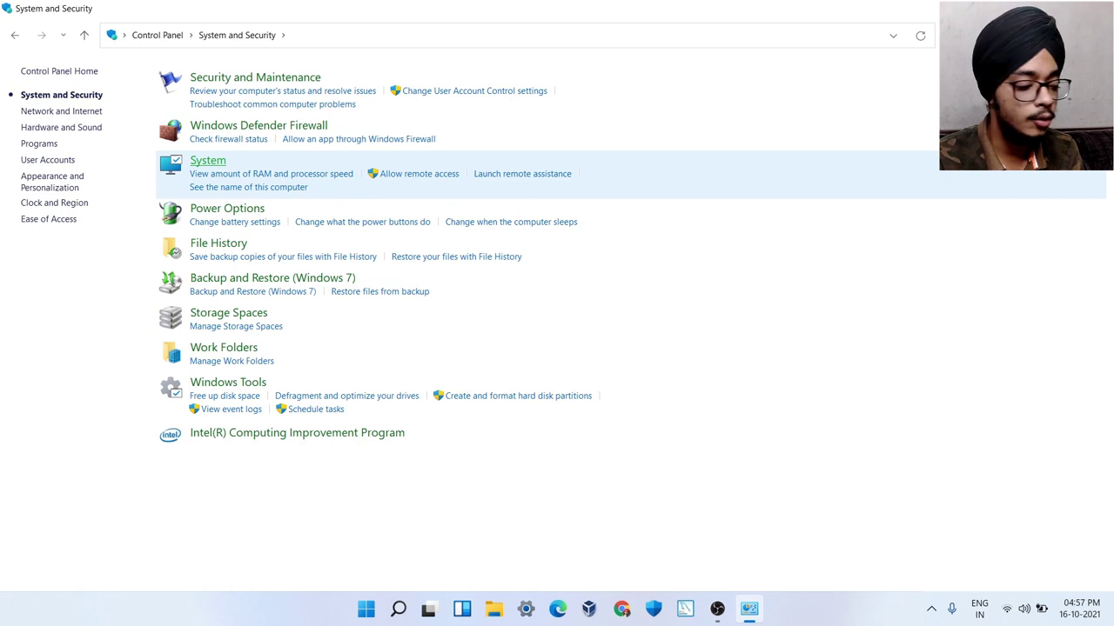
{"action": "left_click", "coordinate": [207, 160]}
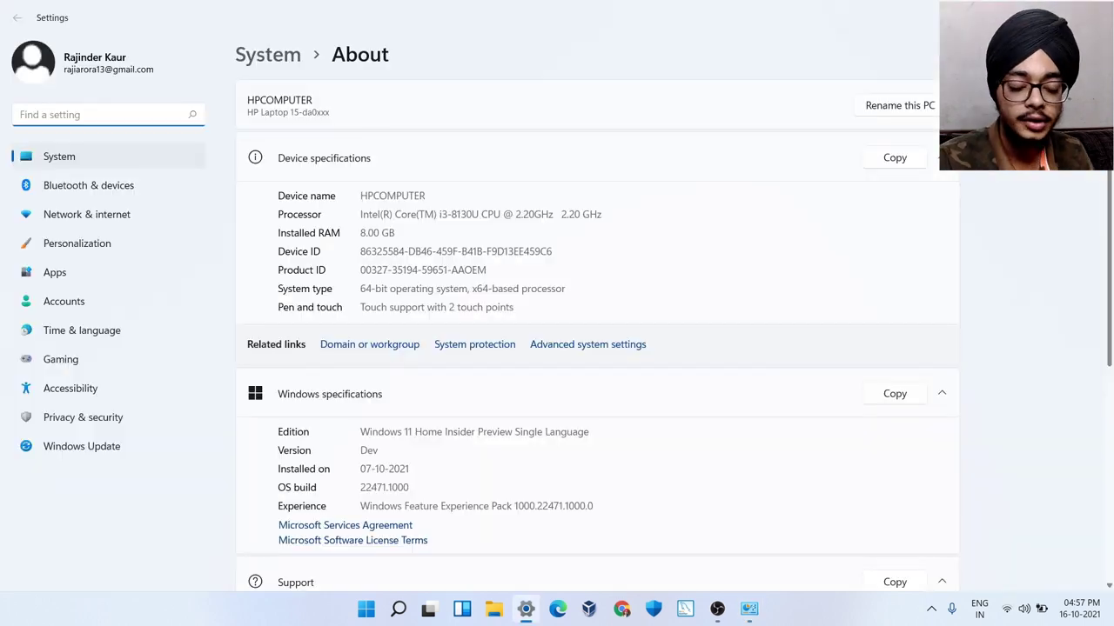
{"action": "type", "text": "vis"}
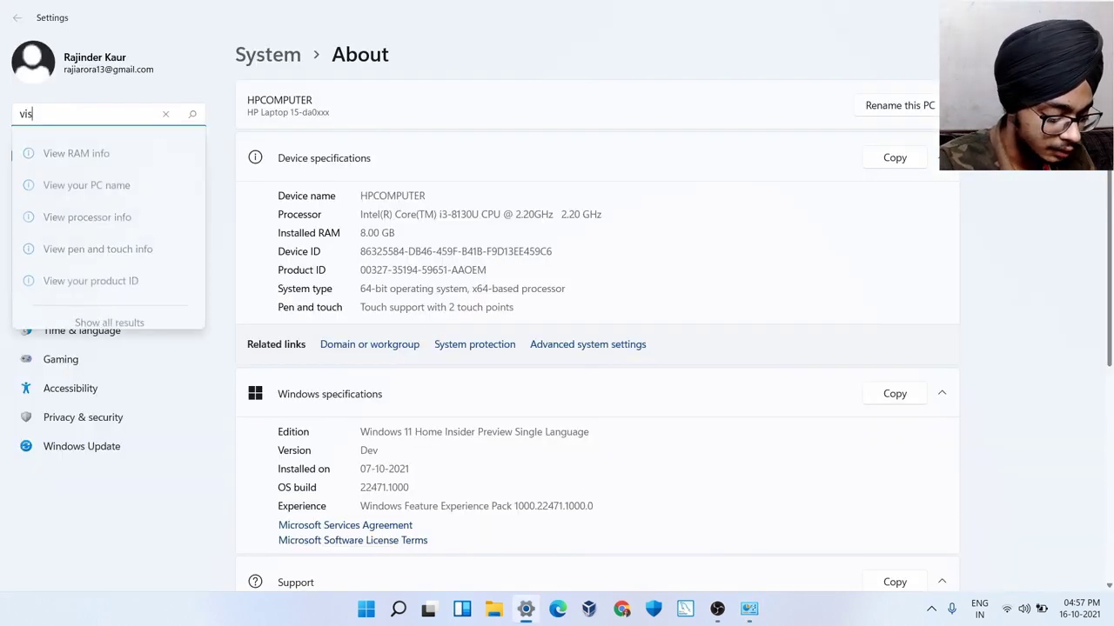
{"action": "type", "text": "ual"}
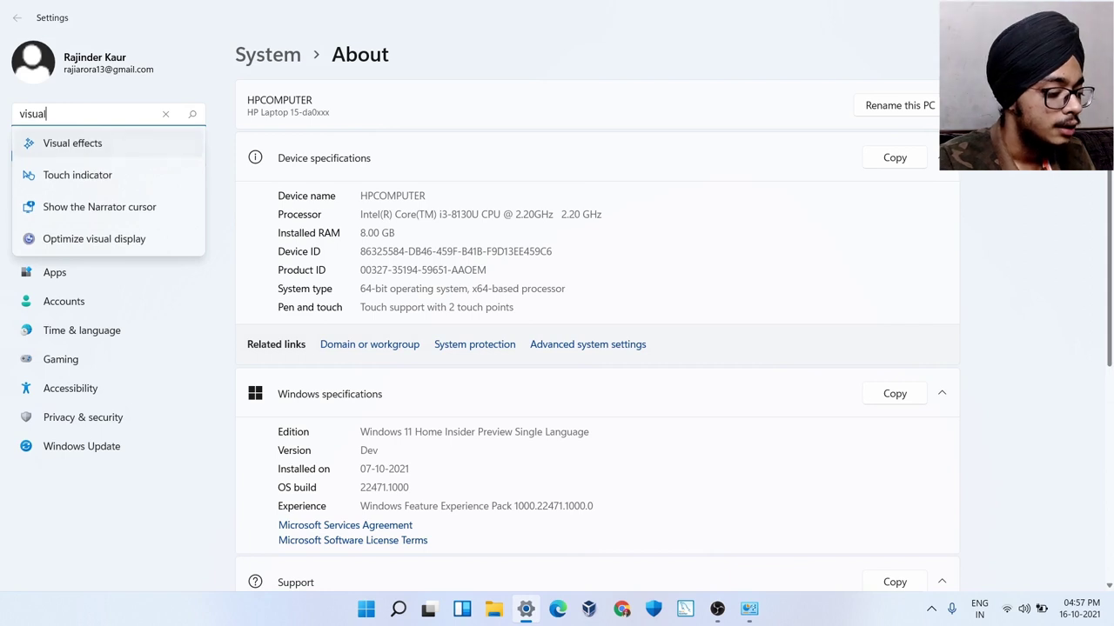
{"action": "key", "text": "Return"}
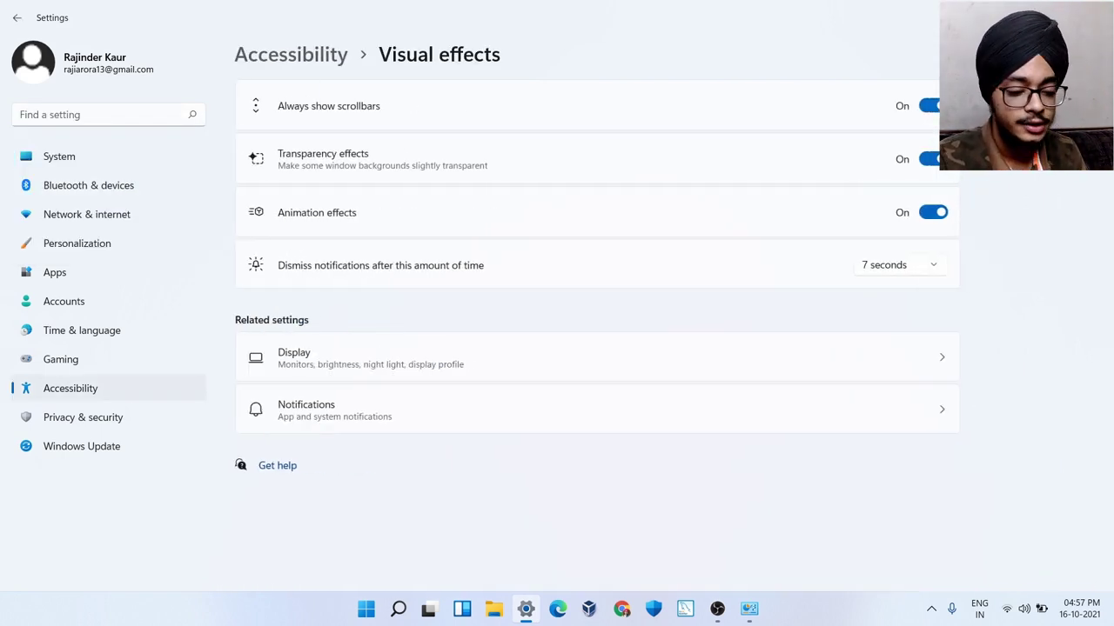
- Turn off Always show scrollbars, Transparency effects and Animation effects in the Visual effects settings
{"action": "key", "text": "space"}
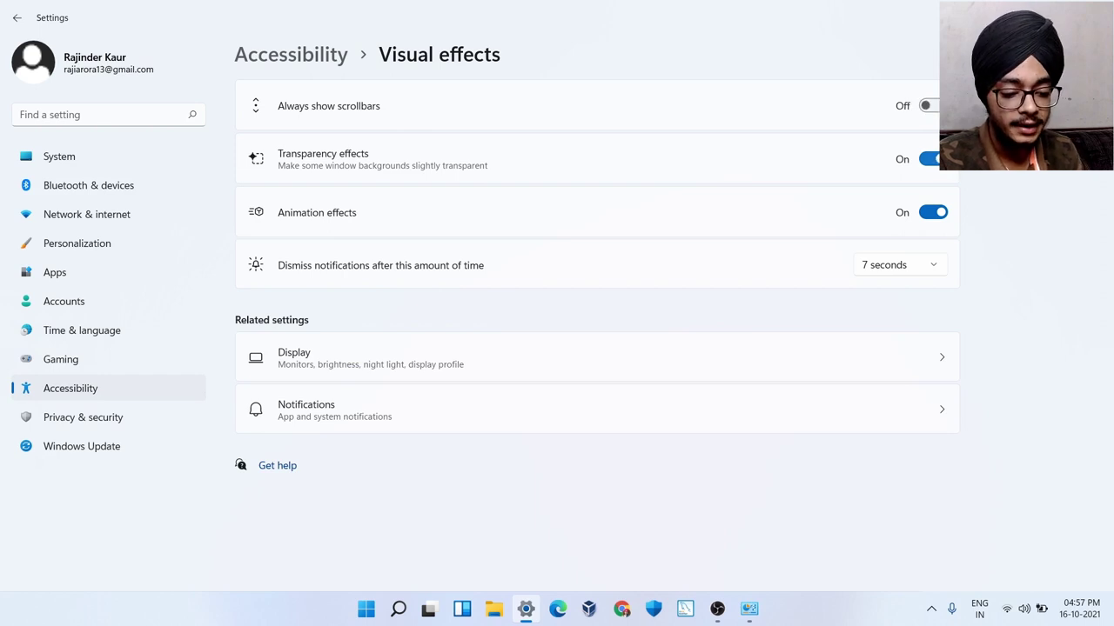
{"action": "key", "text": "Tab"}
{"action": "key", "text": "space"}
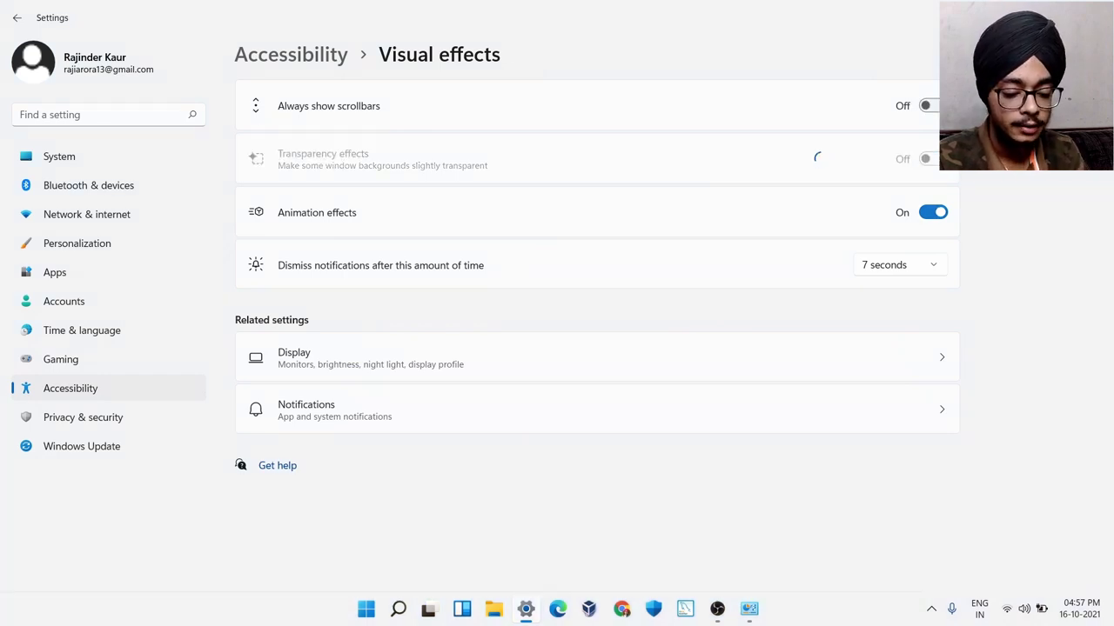
{"action": "key", "text": "Tab"}
{"action": "key", "text": "space"}
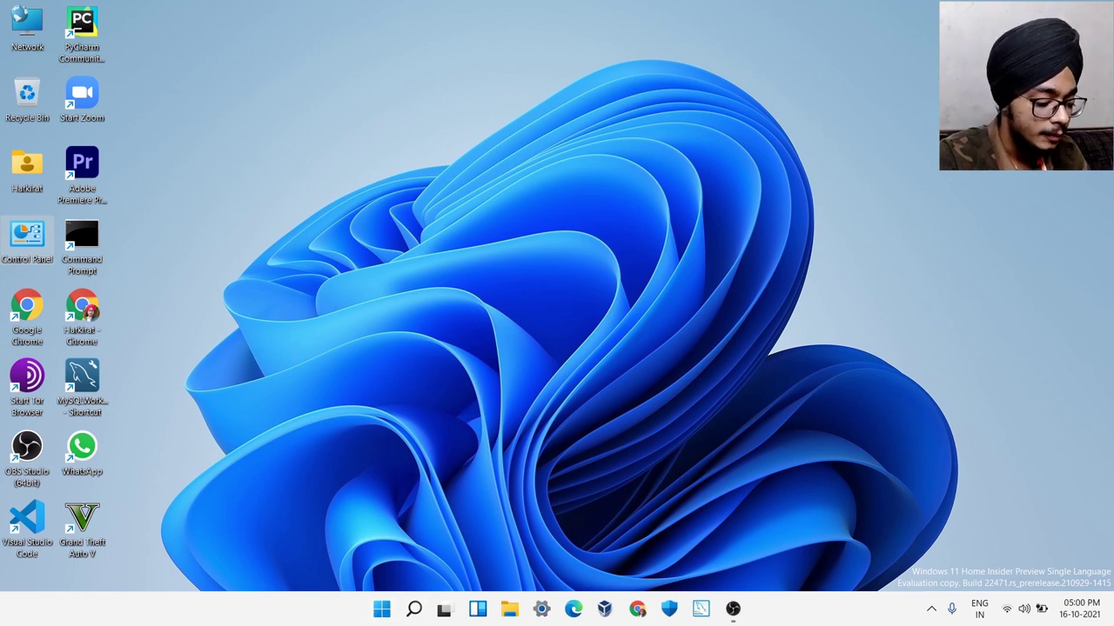
- Launch the Malicious Software Removal Tool with mrt and close it from its welcome page
{"action": "key", "text": "super"}
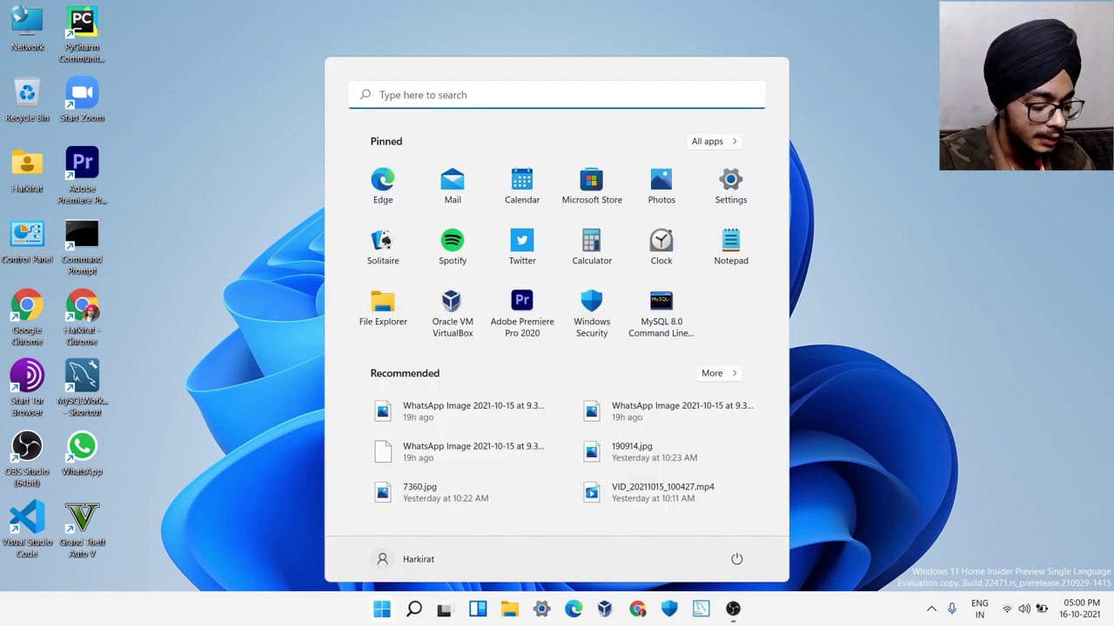
{"action": "type", "text": "ms"}
{"action": "key", "text": "BackSpace"}
{"action": "type", "text": "rt"}
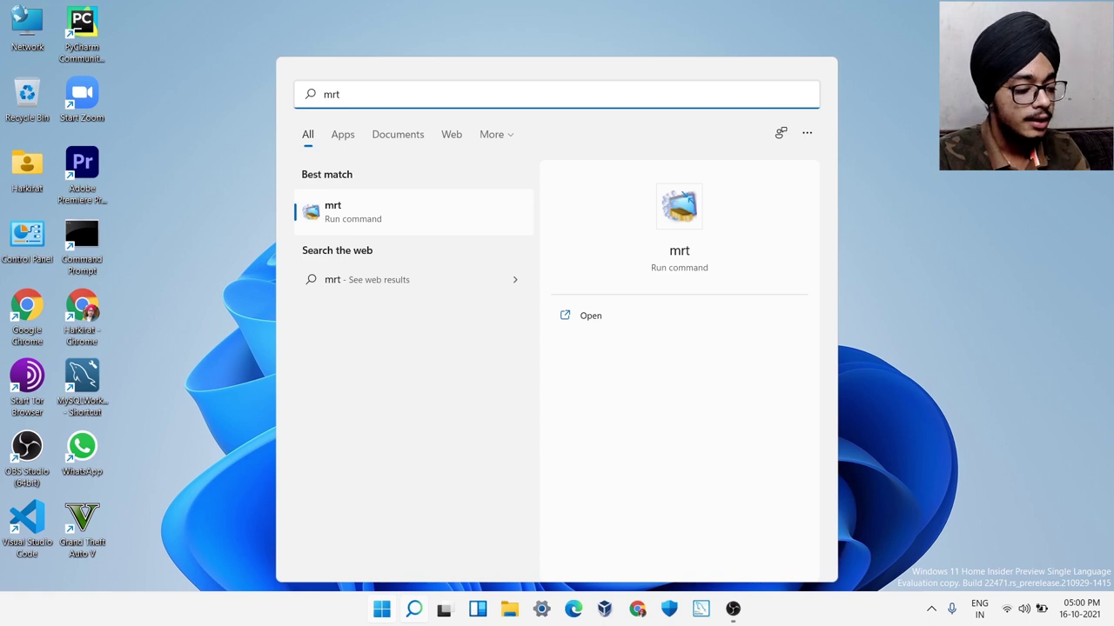
{"action": "key", "text": "Return"}
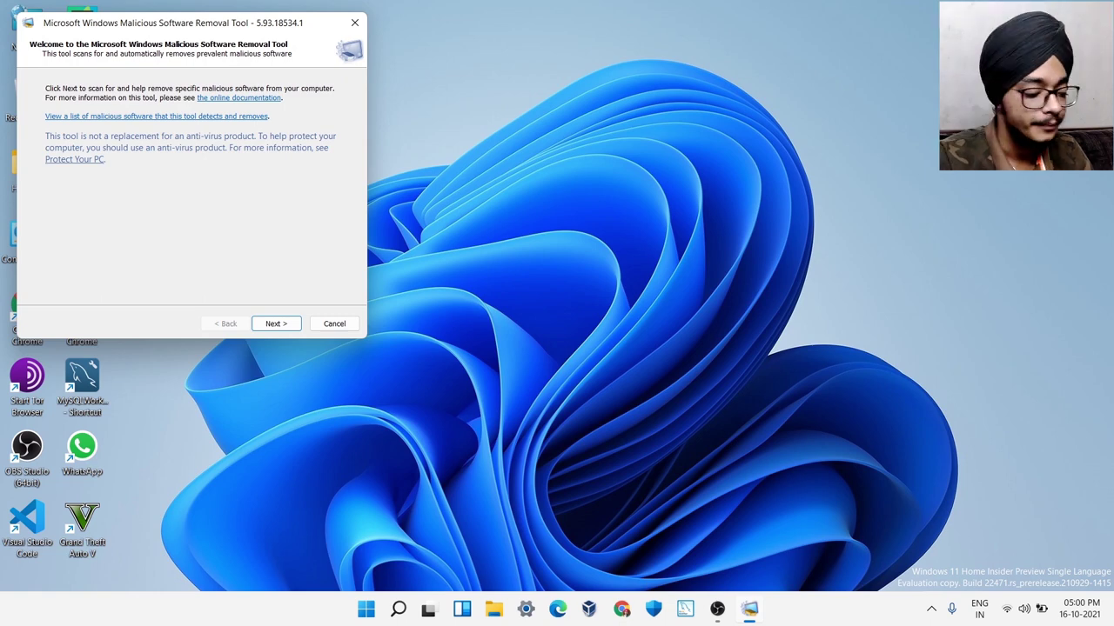
{"action": "key", "text": "Escape"}
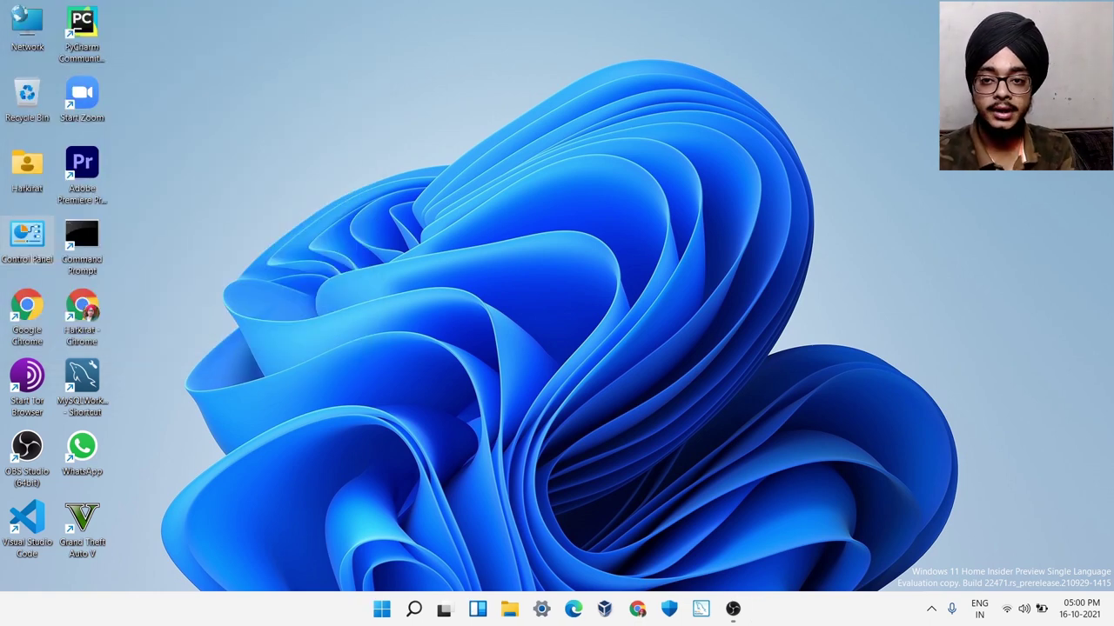